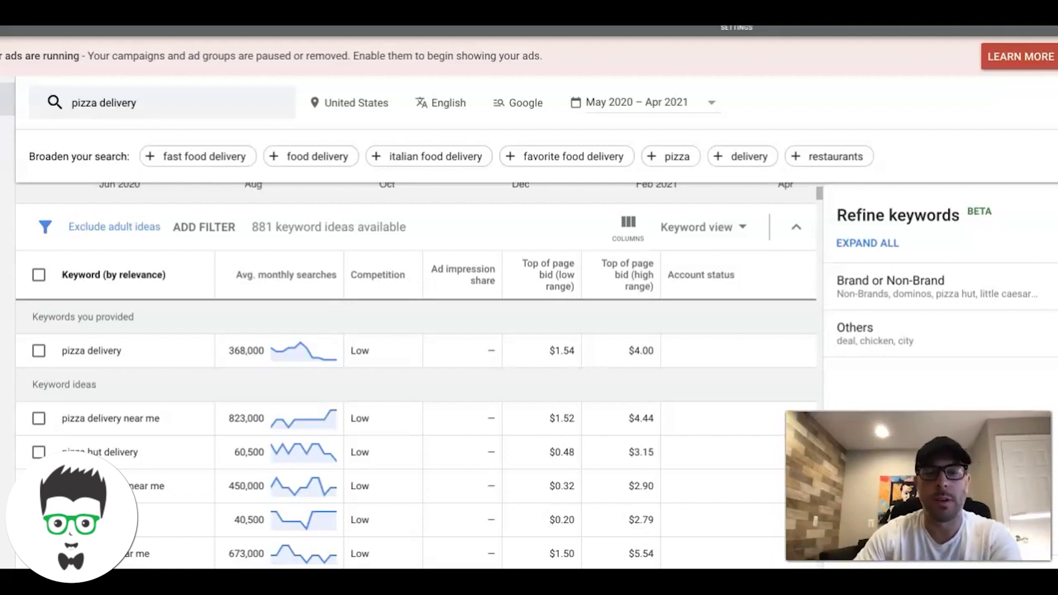
Rerun the 'pizza delivery' keyword search in Keyword Planner
scroll(383, 333, "down", 1)
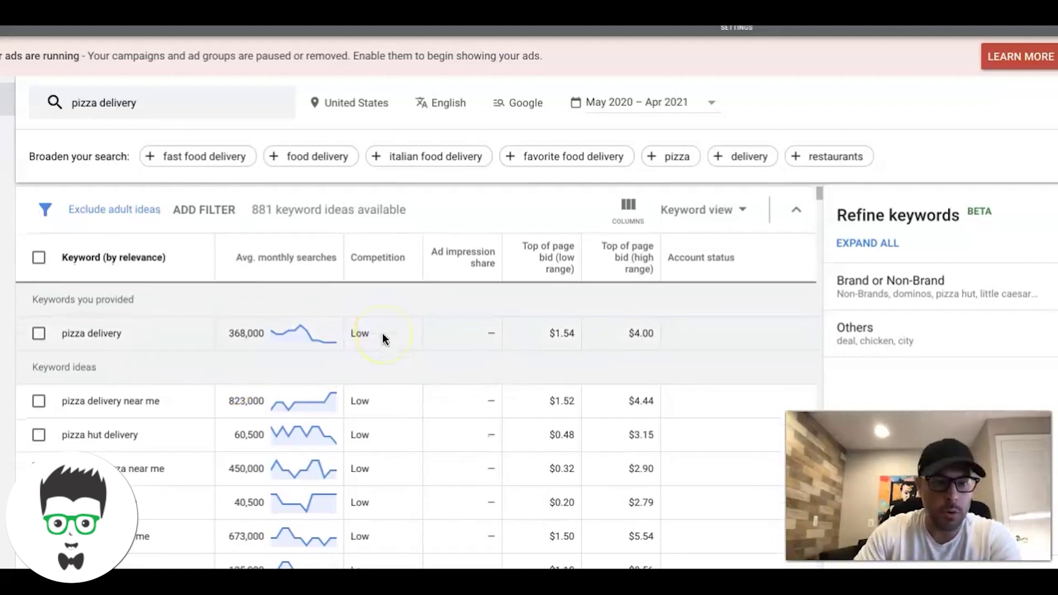
scroll(383, 330, "up", 3)
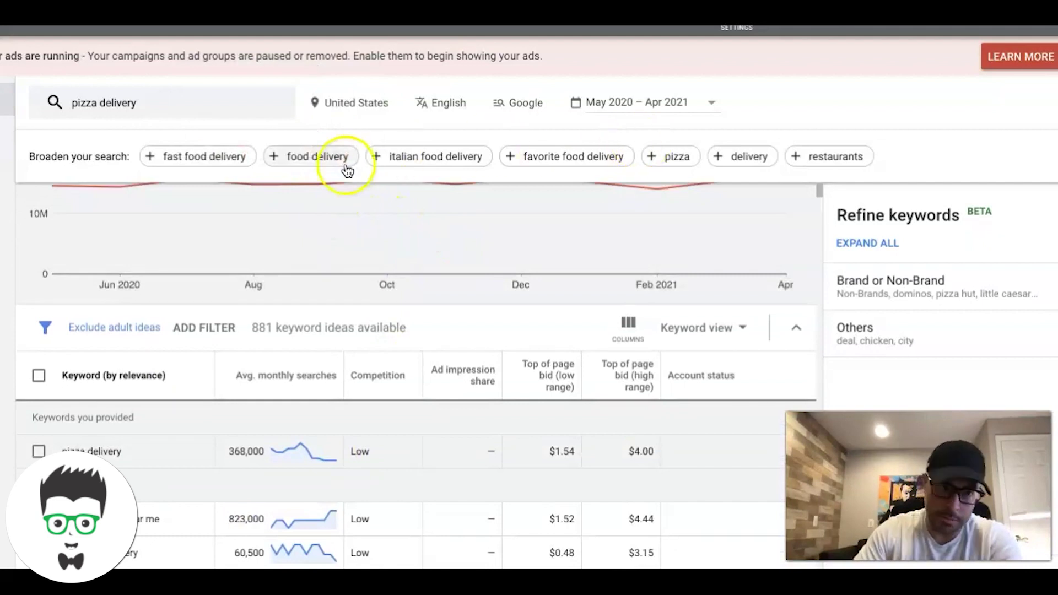
left_click(130, 105)
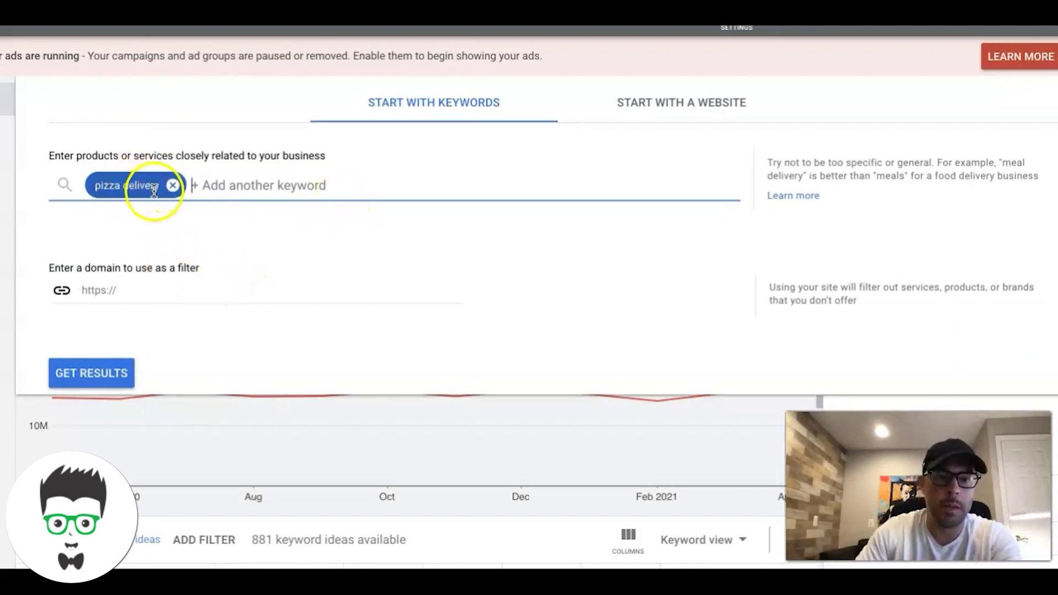
left_click(94, 372)
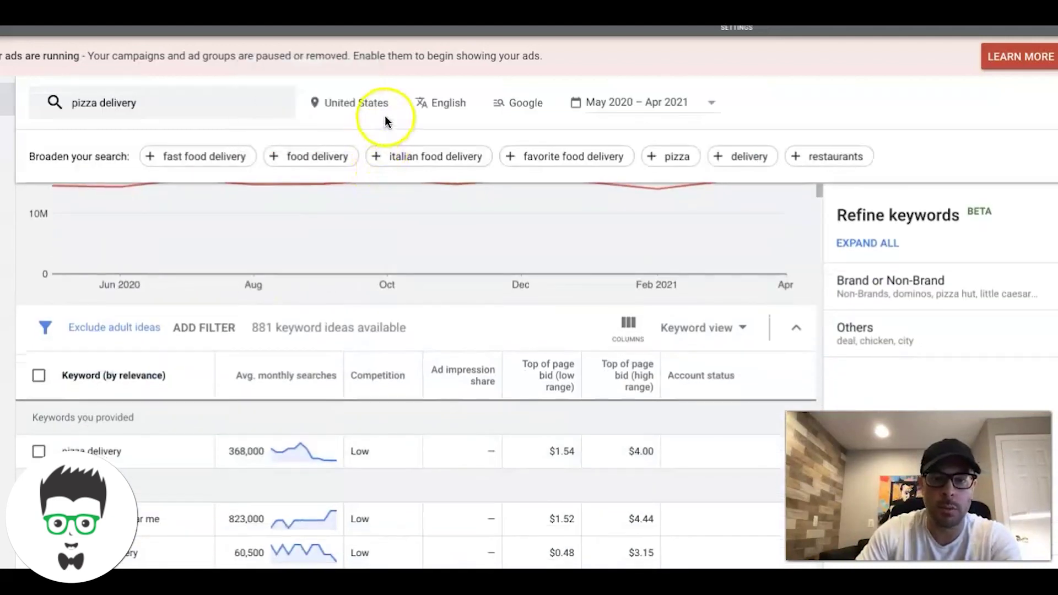
Target Bucks County, Pennsylvania and remove United States from the targeted locations
left_click(357, 104)
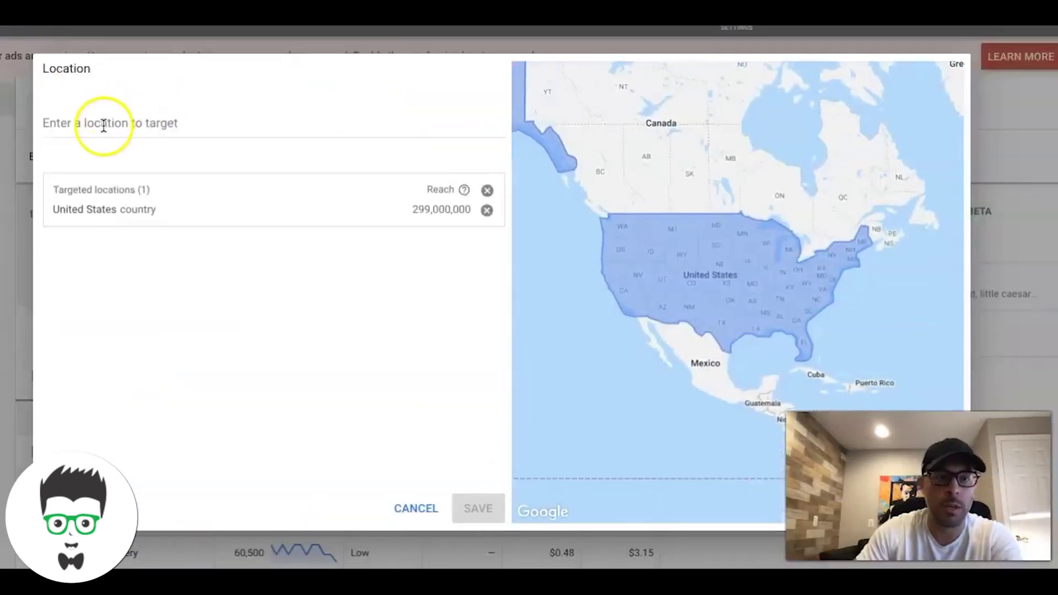
left_click(104, 125)
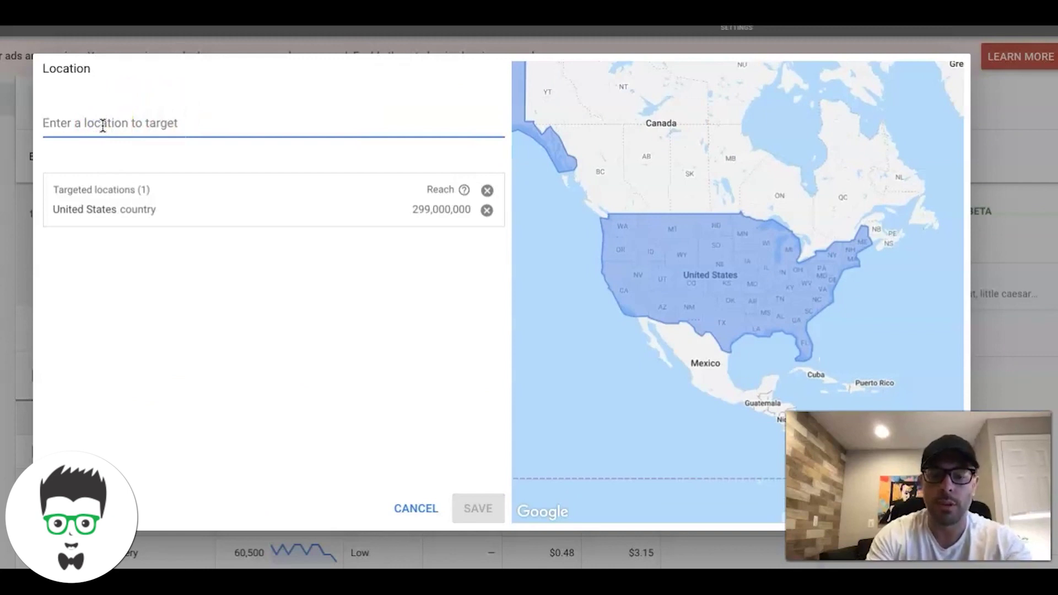
type("bucks county")
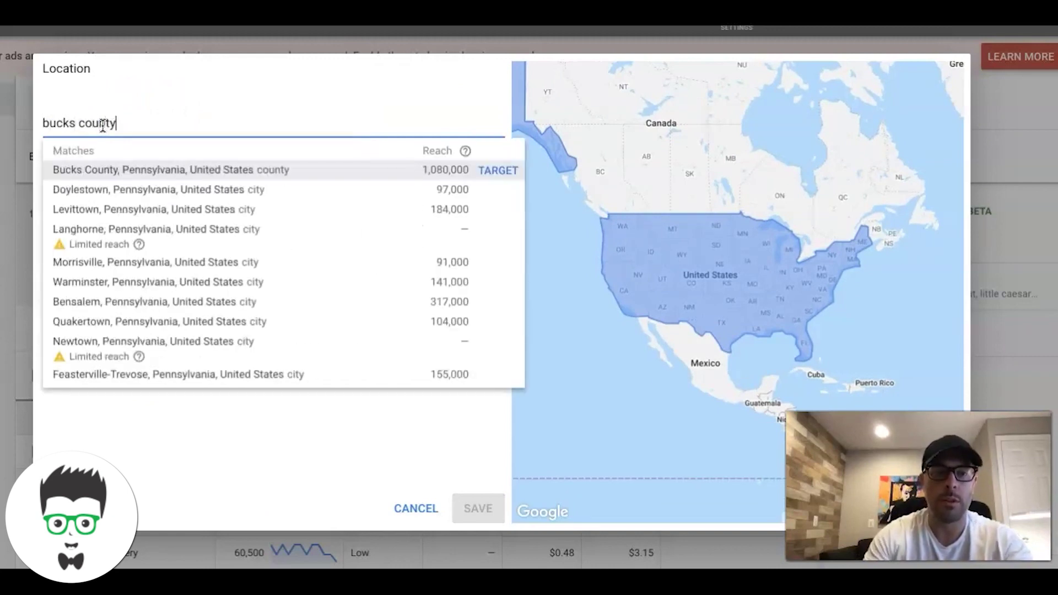
left_click(492, 170)
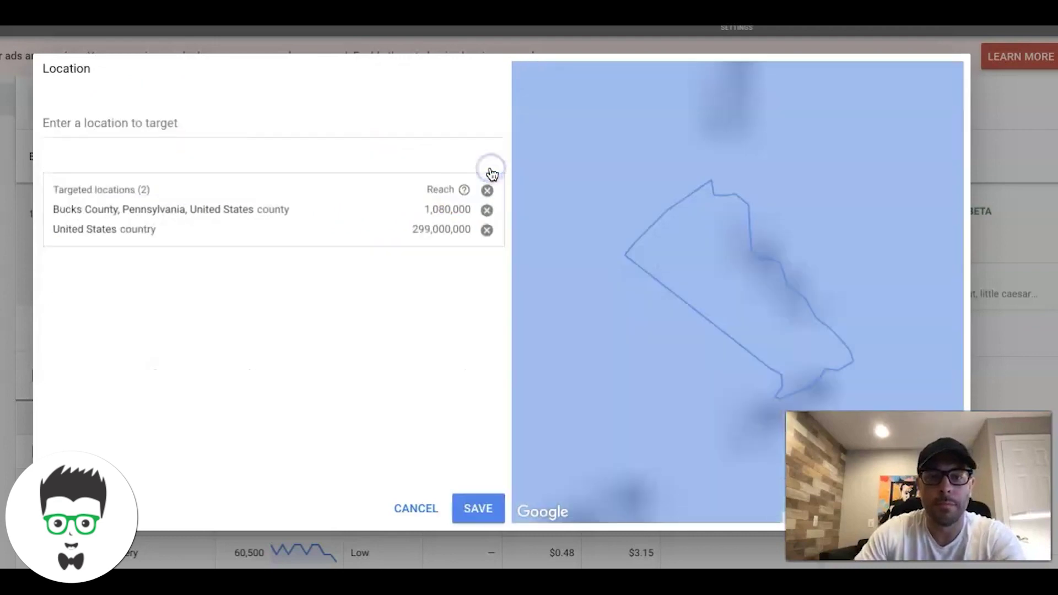
left_click(487, 231)
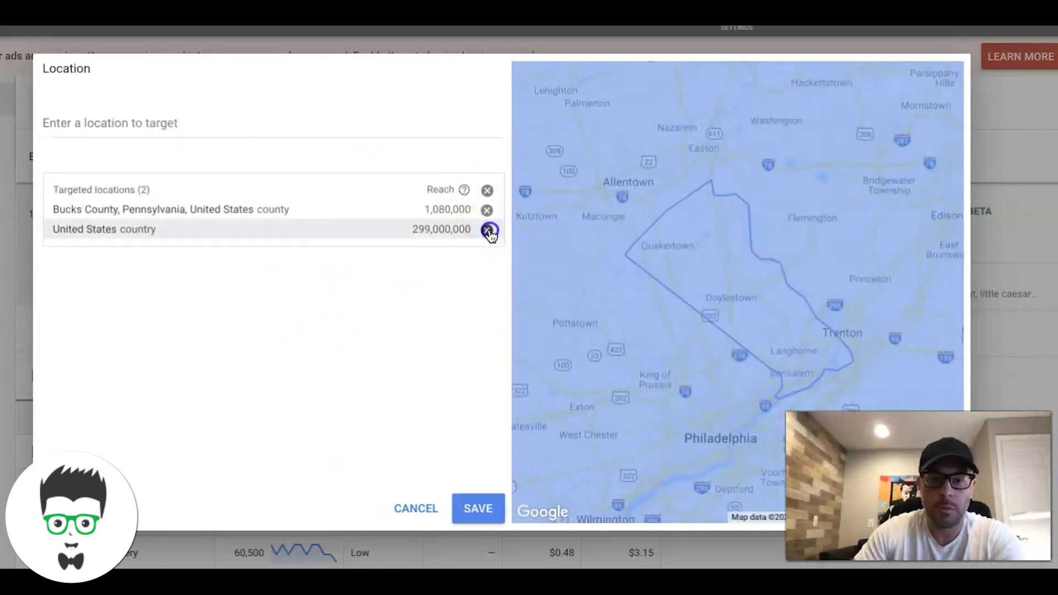
left_click(475, 507)
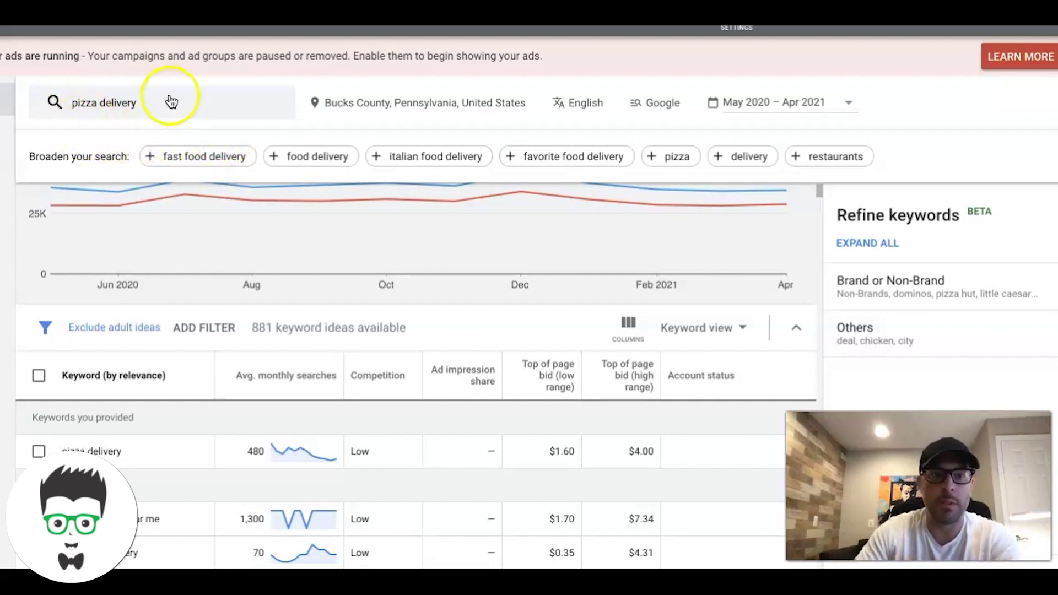
Put 'ad group 1 pizza delivery' in C1, widen column C to fit, and select C3
key("ctrl+Tab")
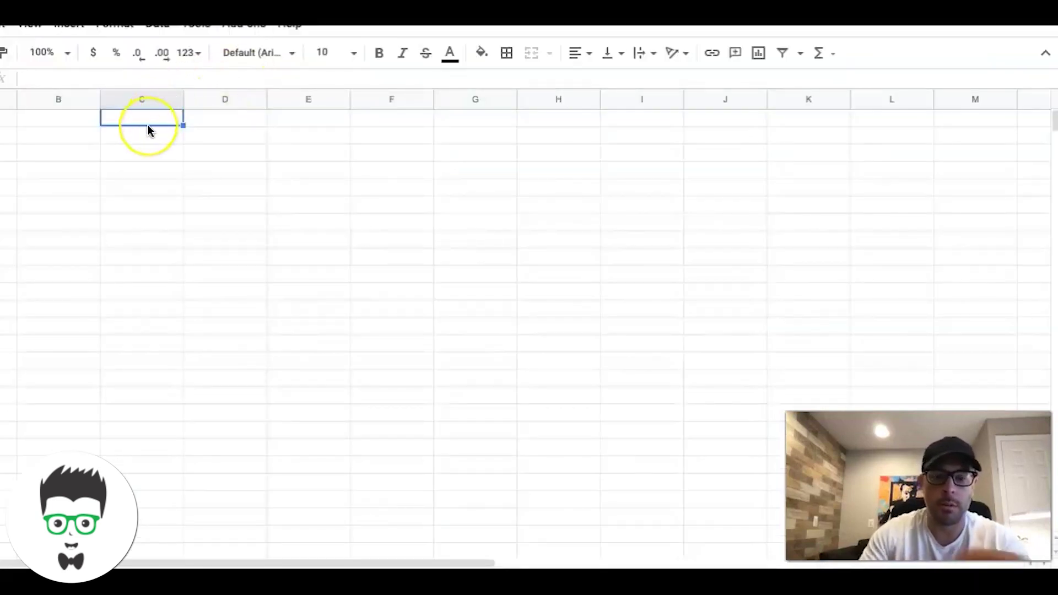
type("ad group")
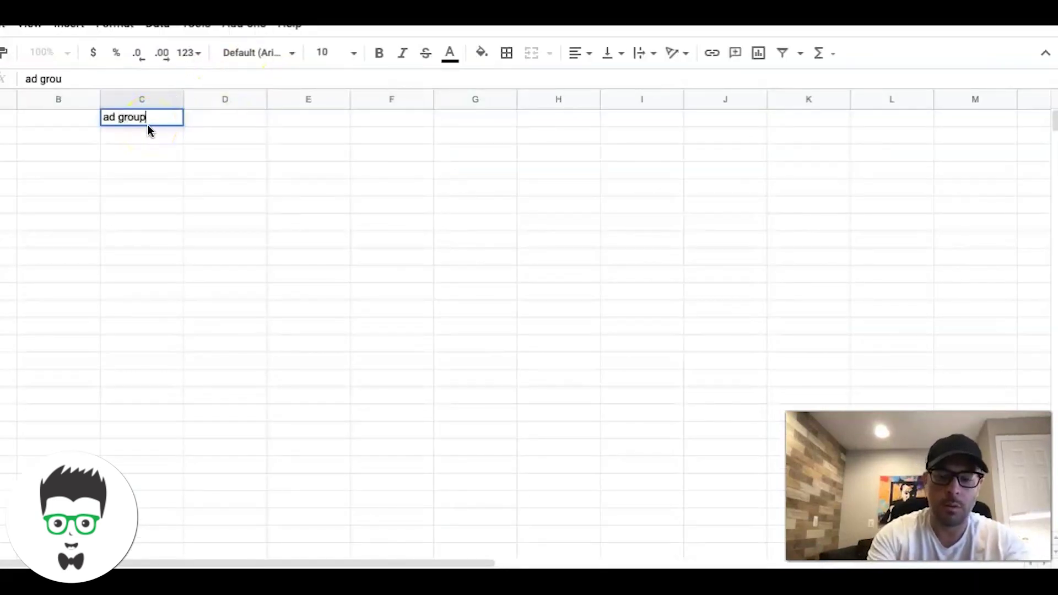
type(" 1 pizza delivery")
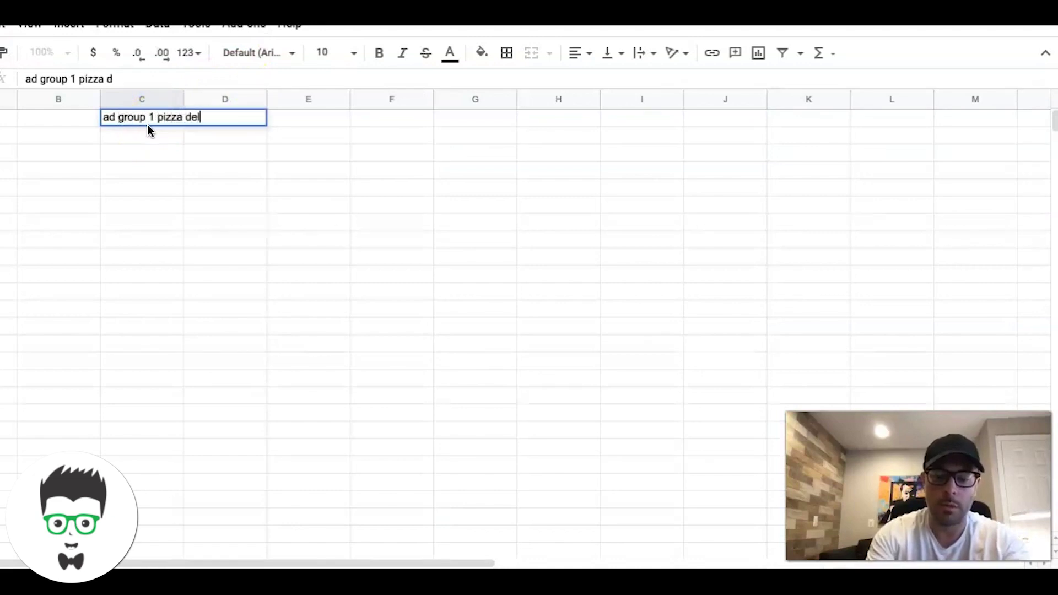
left_click(153, 190)
left_click_drag(184, 100, 257, 105)
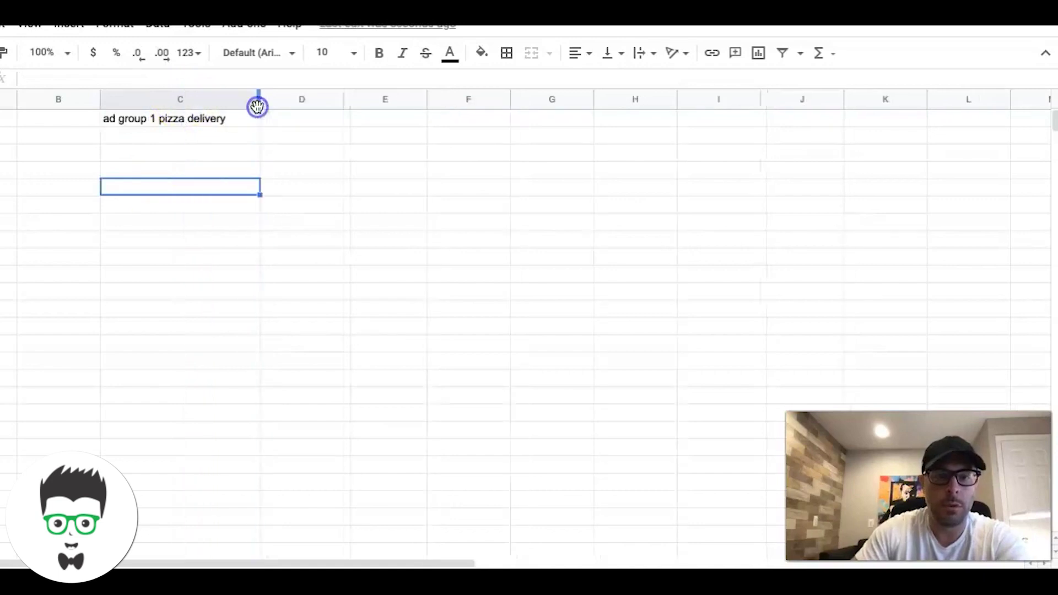
left_click(137, 150)
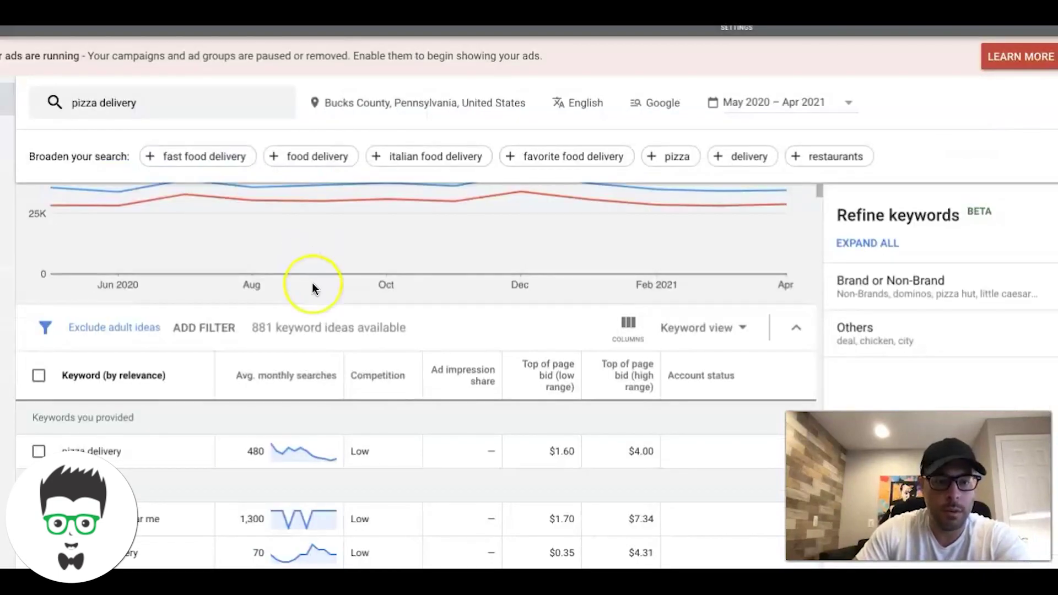
scroll(312, 282, "down", 3)
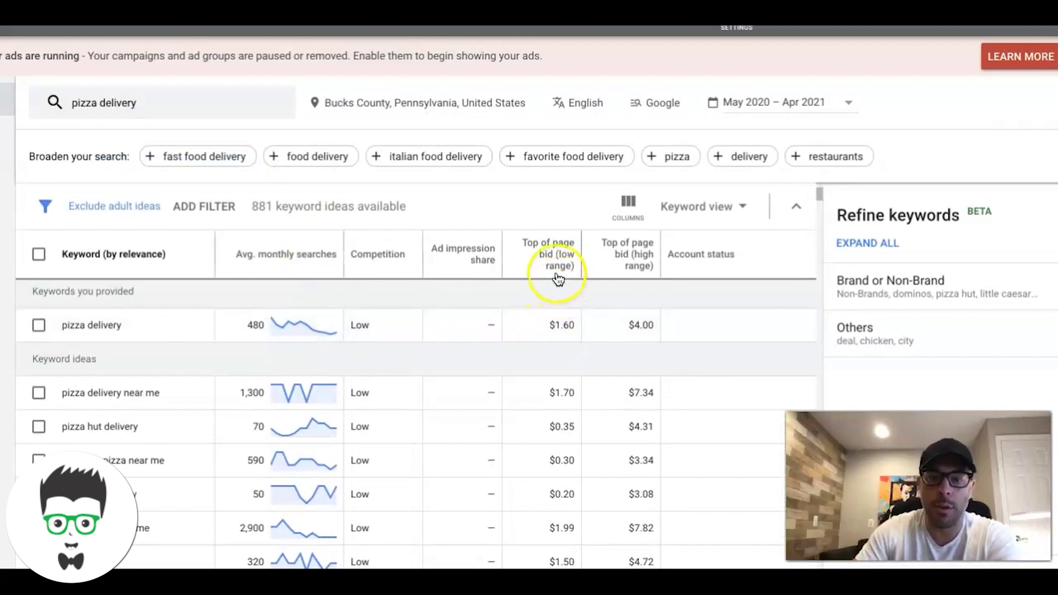
mouse_move(638, 261)
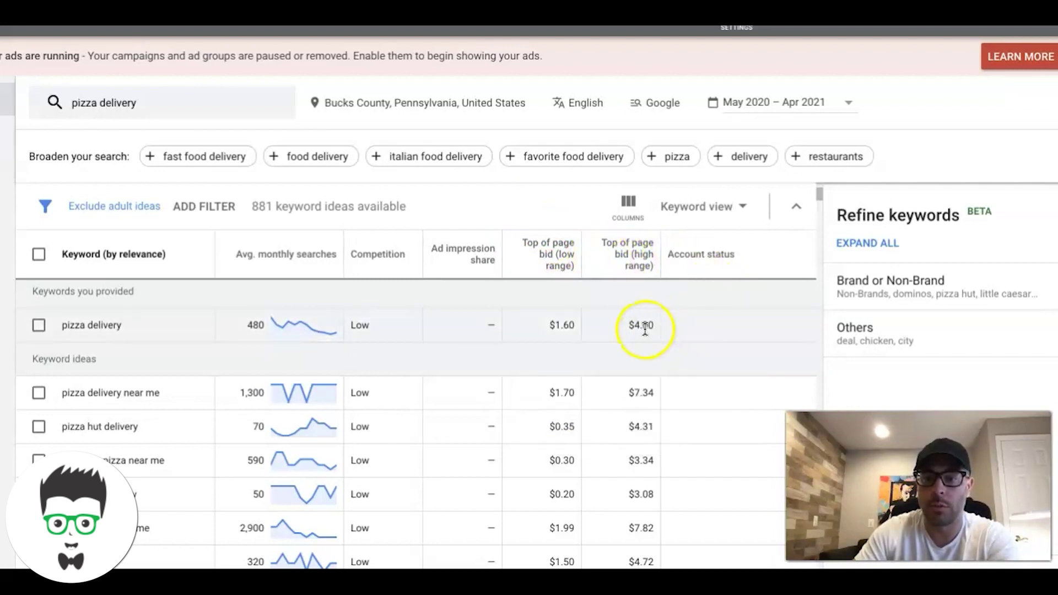
scroll(643, 328, "down", 1)
scroll(643, 328, "down", 1)
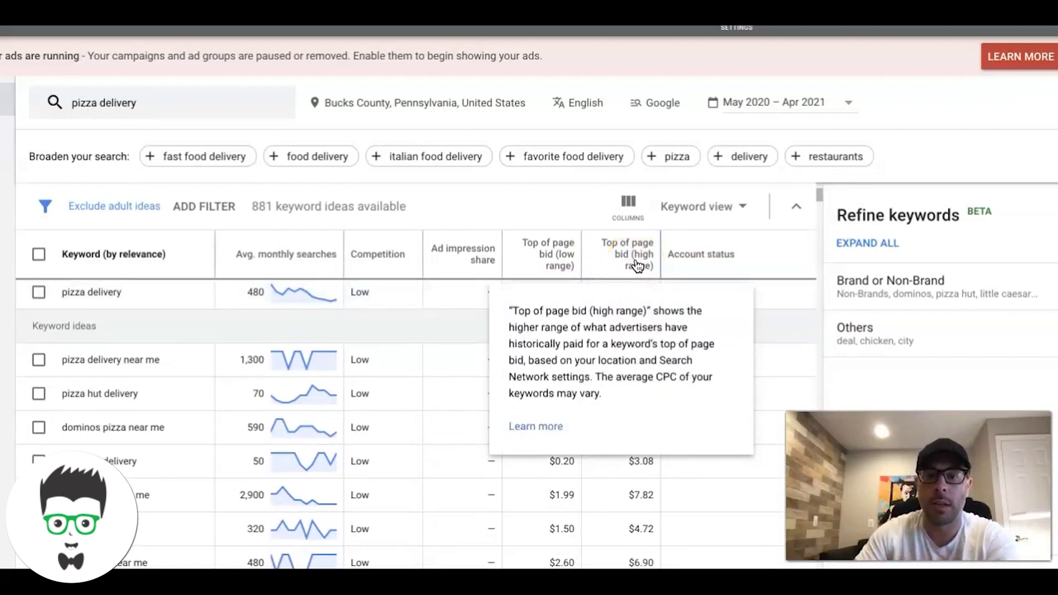
left_click(623, 228)
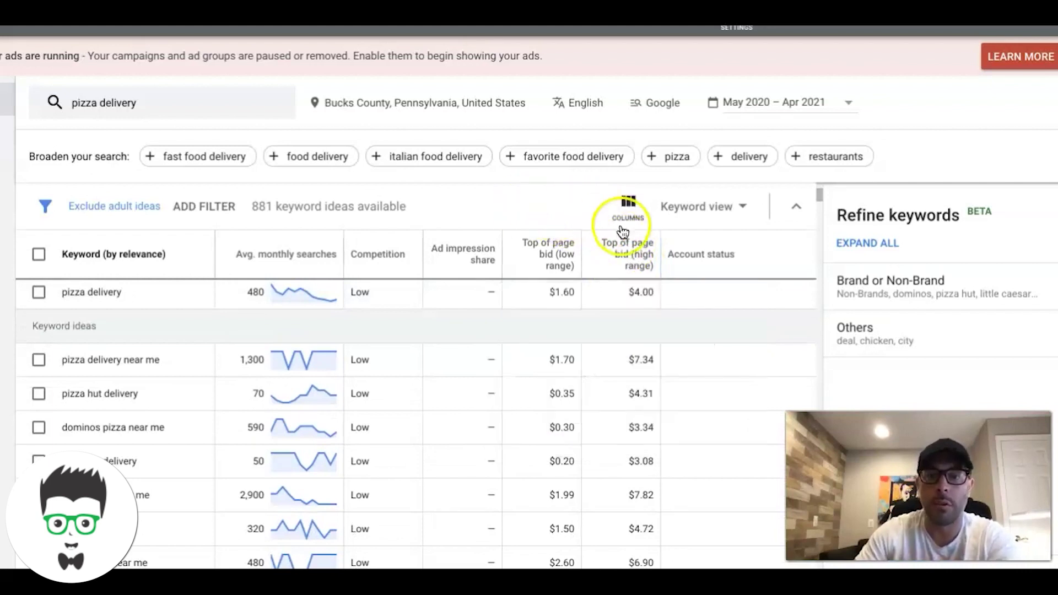
mouse_move(550, 266)
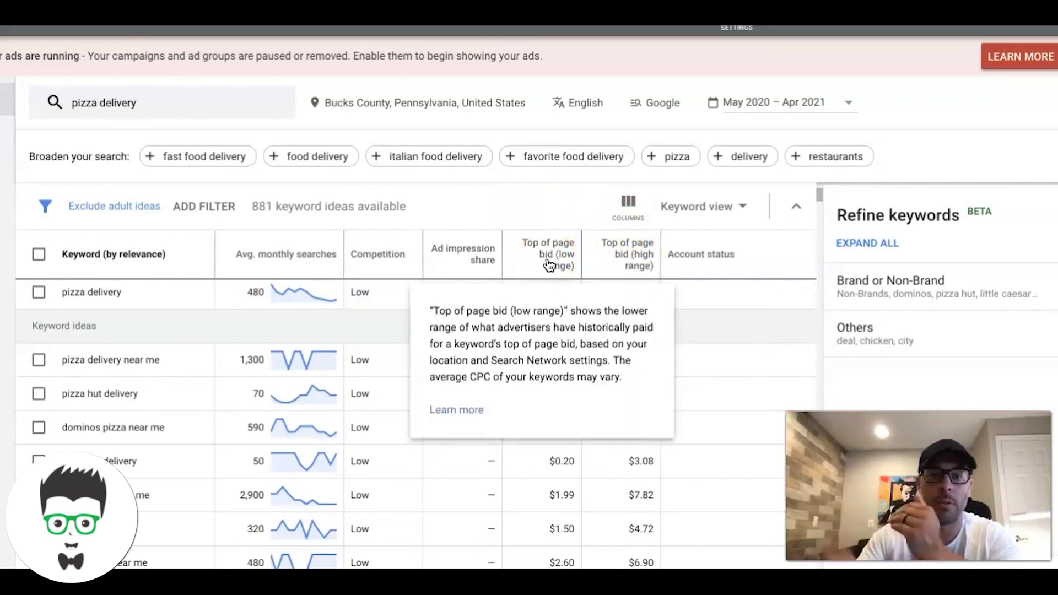
left_click(630, 258)
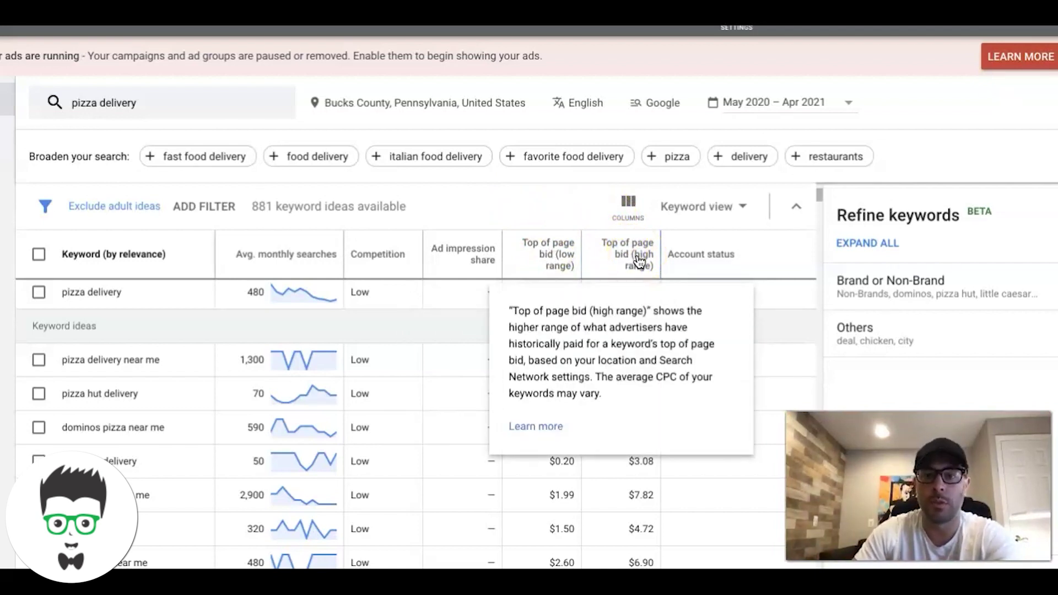
left_click(545, 210)
scroll(544, 211, "down", 1)
left_click(161, 315)
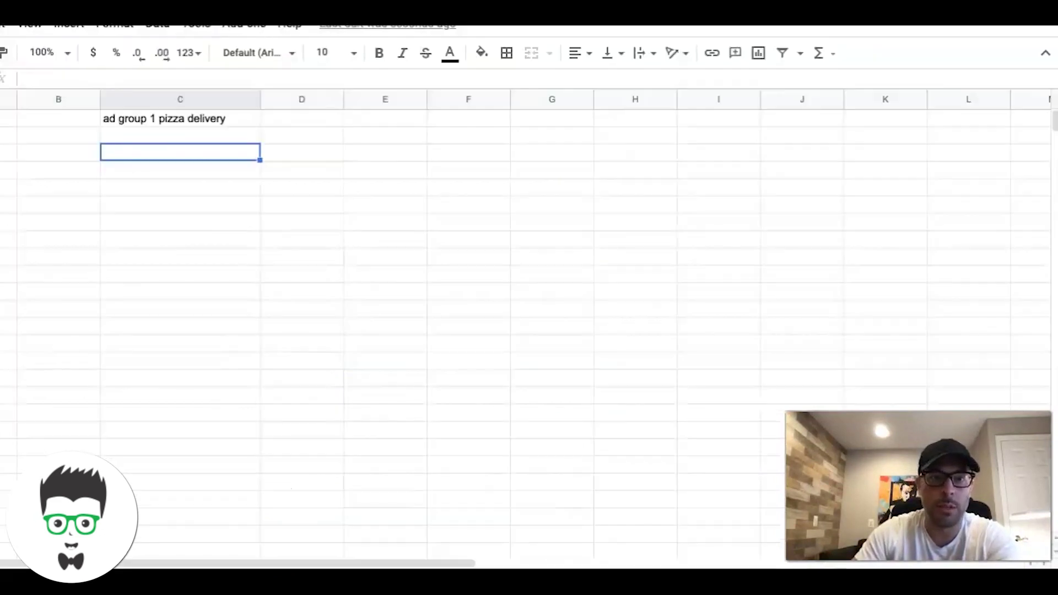
Enter the high-range bids 4.00 in C3 and 7.34 in C4
left_click(155, 155)
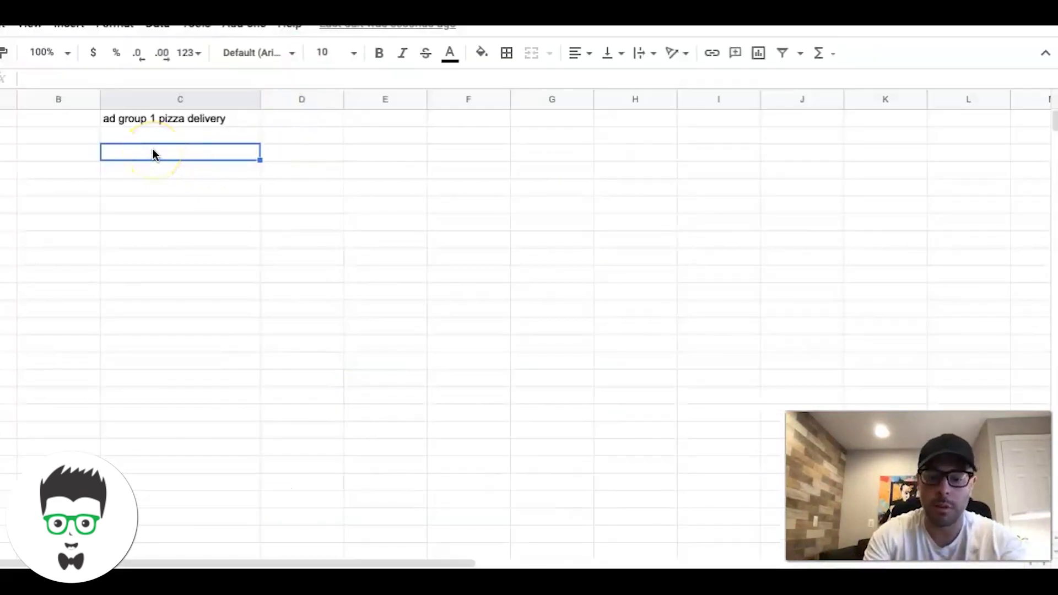
type("4.00")
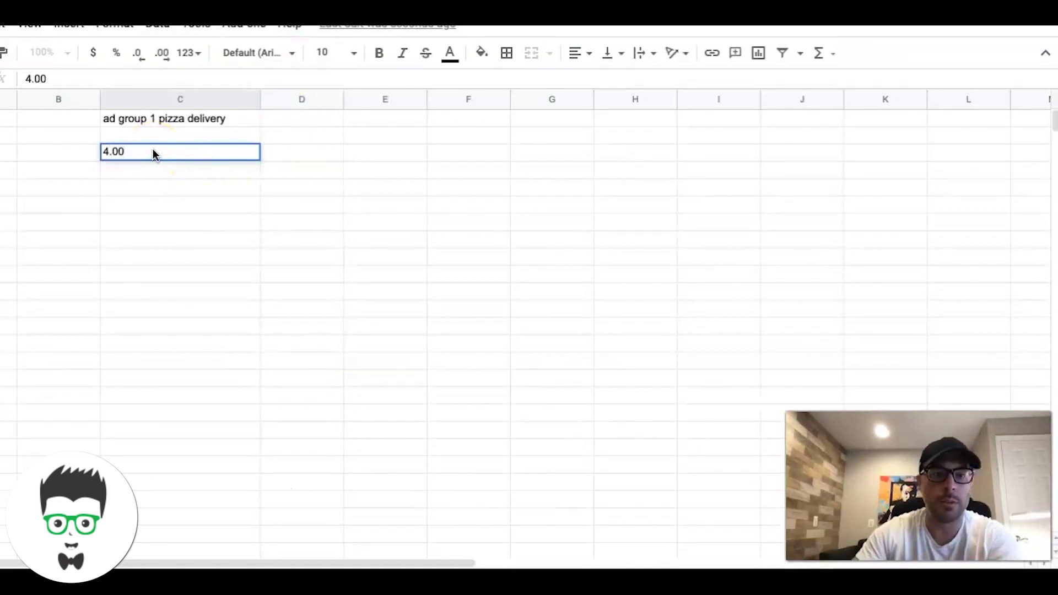
left_click(125, 173)
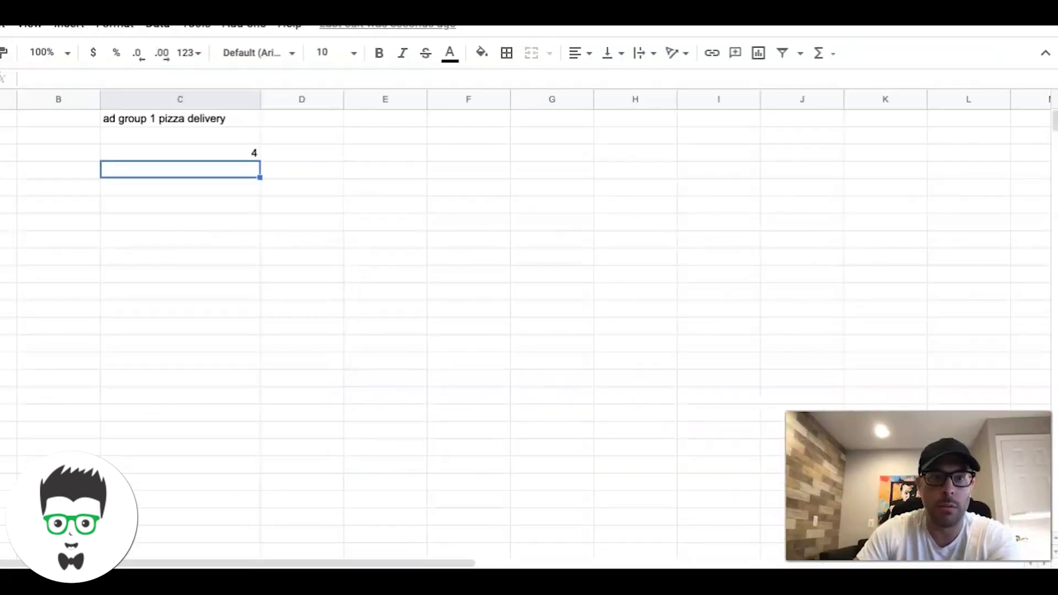
type("7.34")
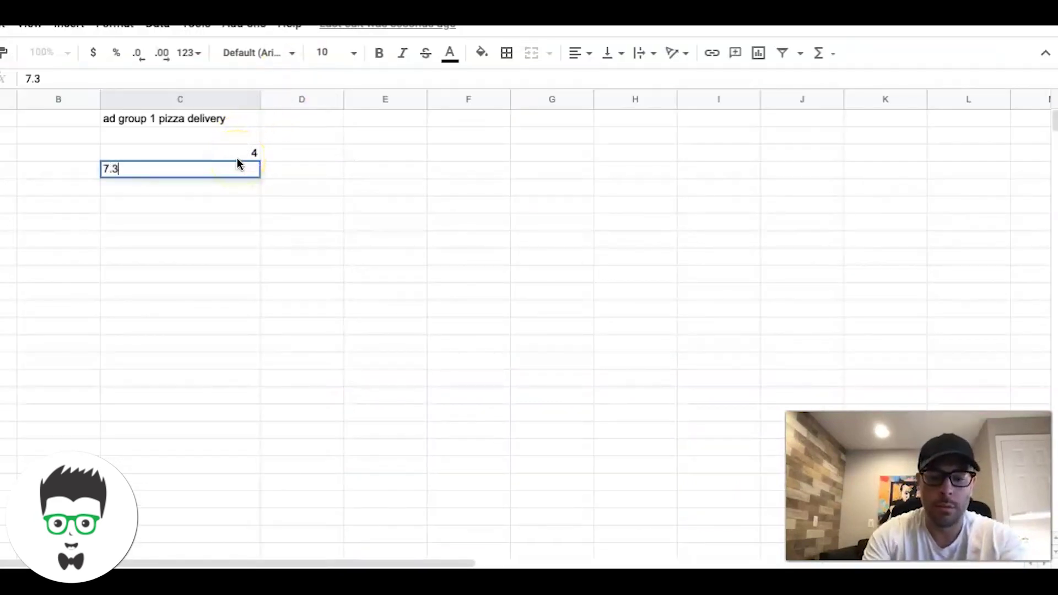
left_click(229, 186)
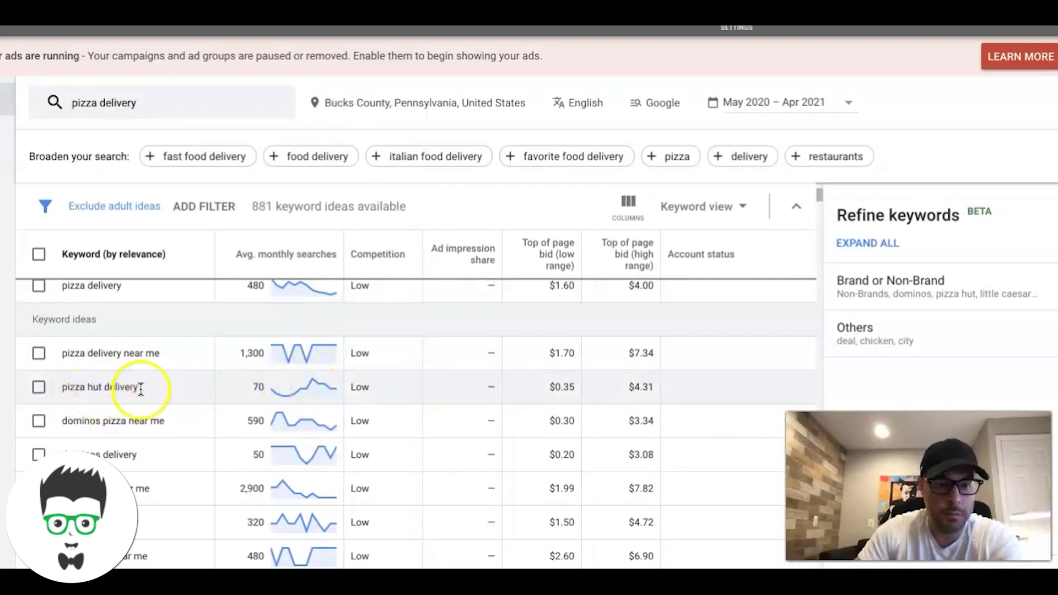
scroll(175, 395, "down", 1)
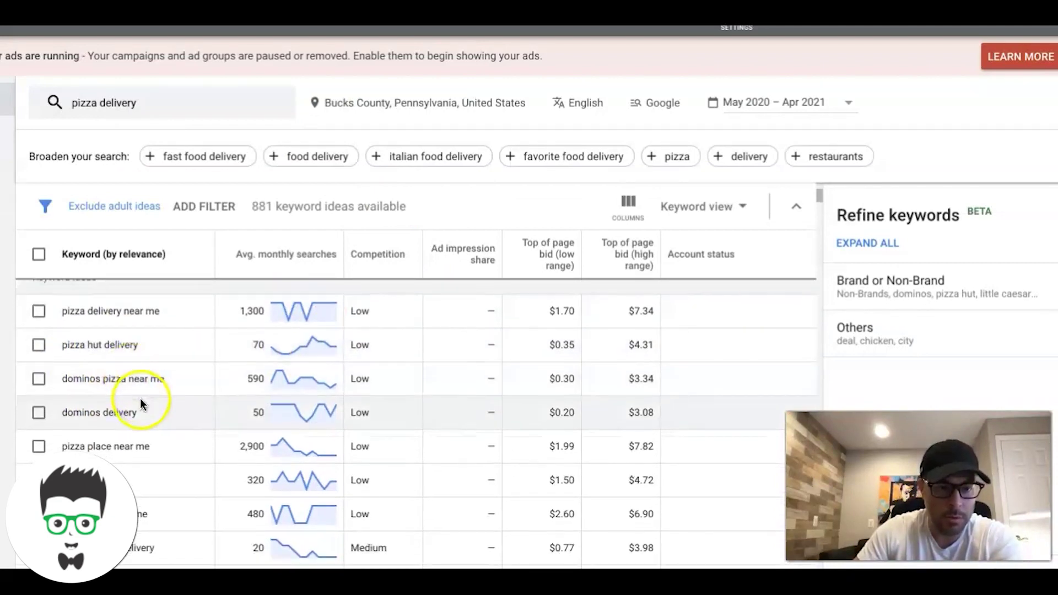
scroll(141, 402, "down", 1)
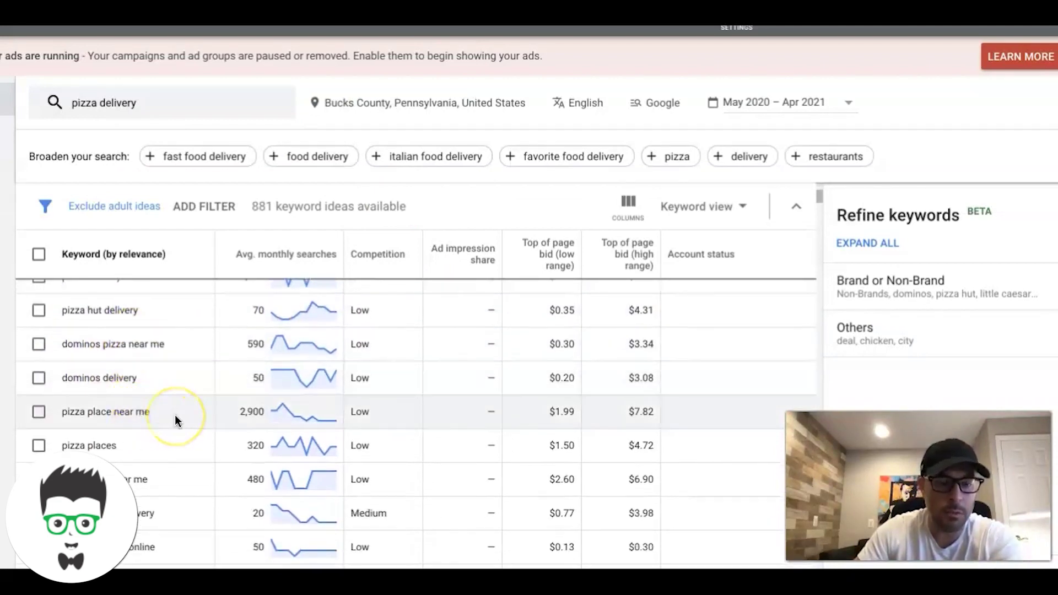
scroll(175, 419, "down", 5)
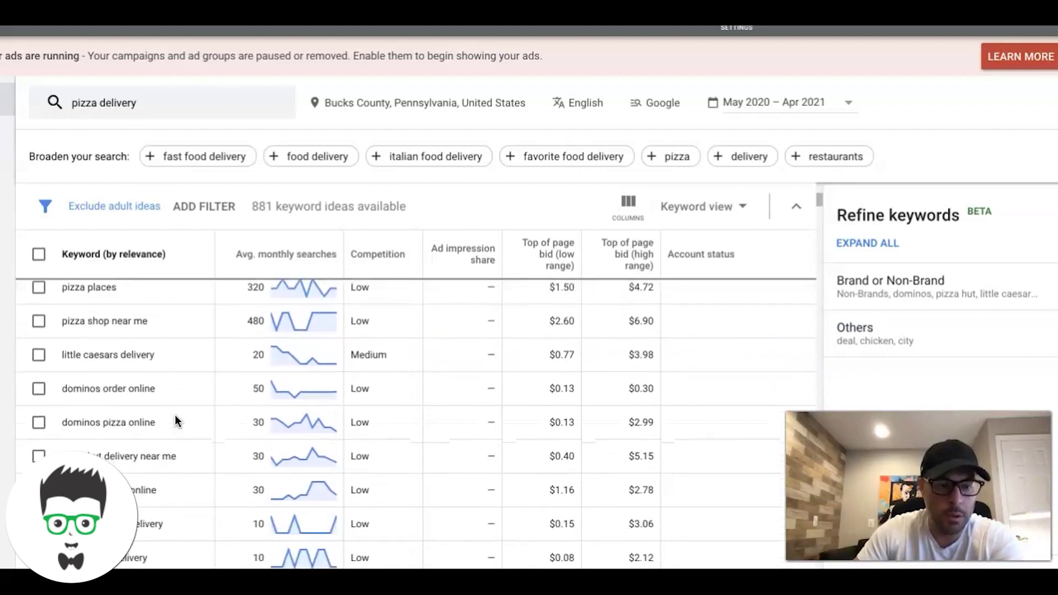
scroll(175, 420, "down", 2)
scroll(187, 425, "down", 2)
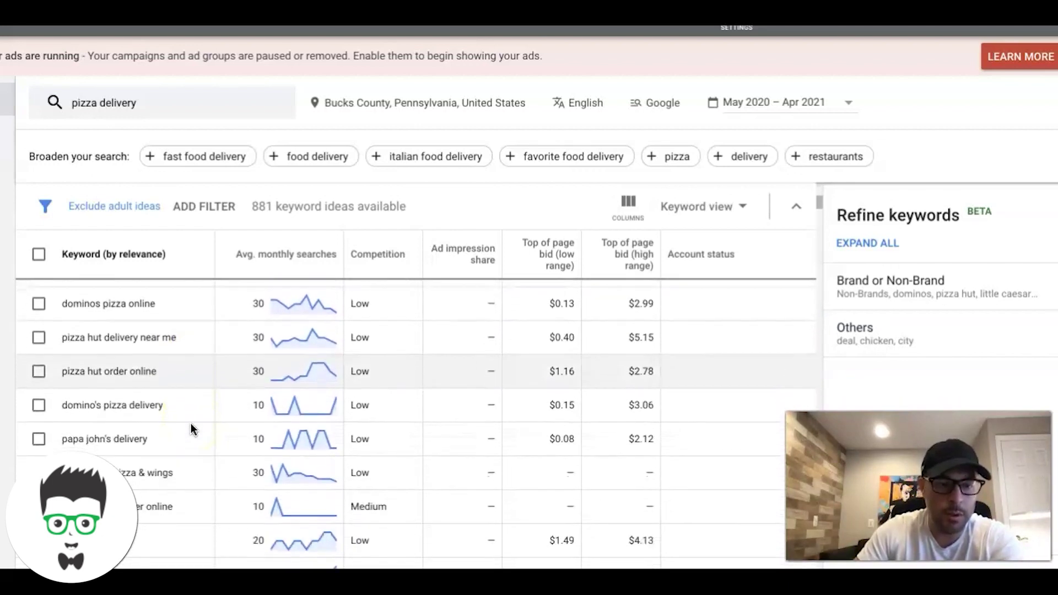
scroll(190, 425, "down", 5)
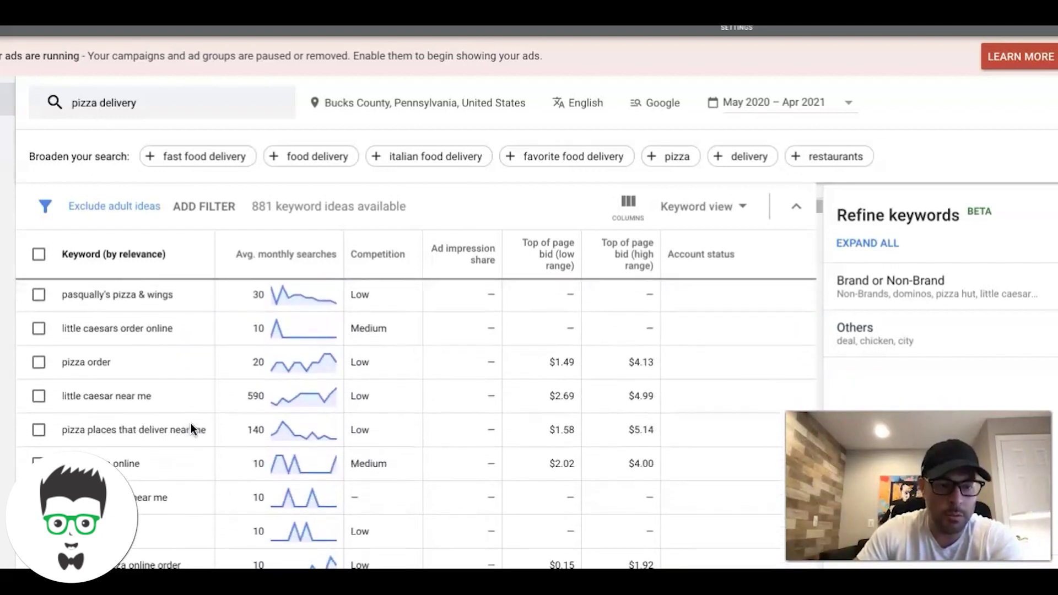
scroll(191, 429, "down", 2)
scroll(146, 414, "down", 2)
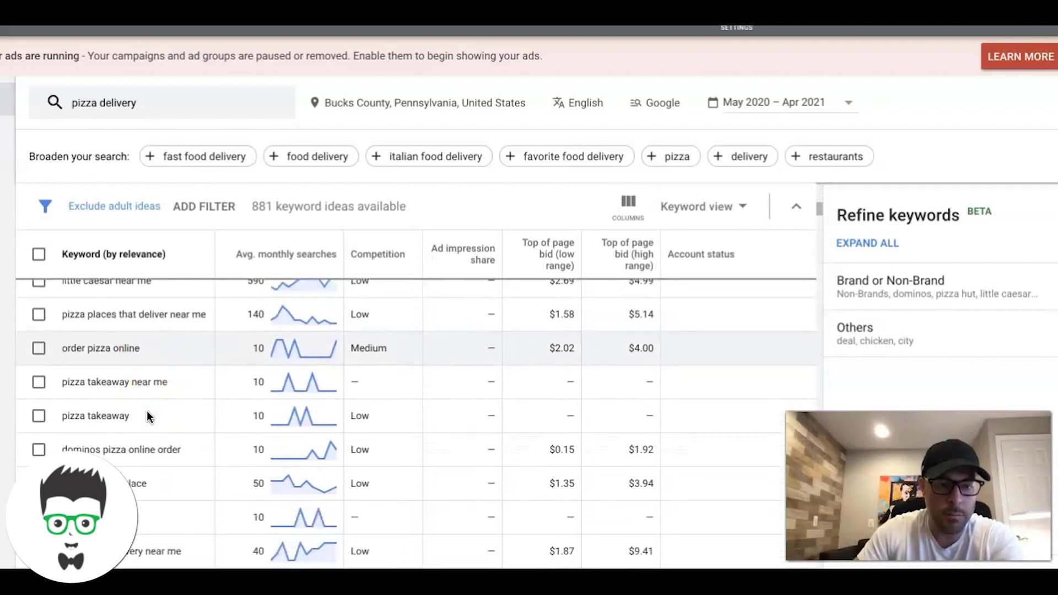
scroll(147, 413, "down", 6)
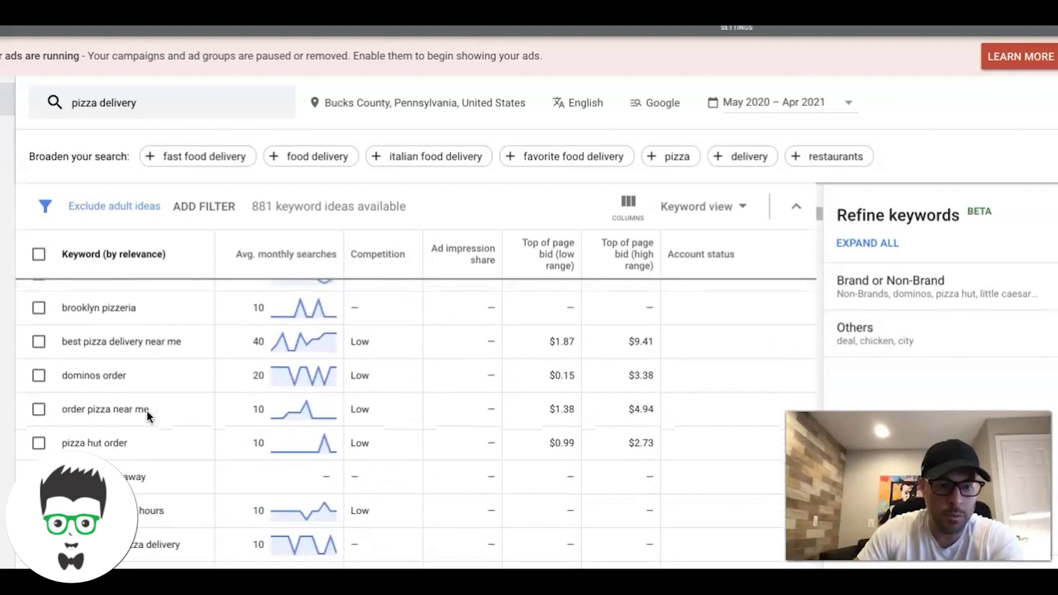
scroll(147, 411, "down", 3)
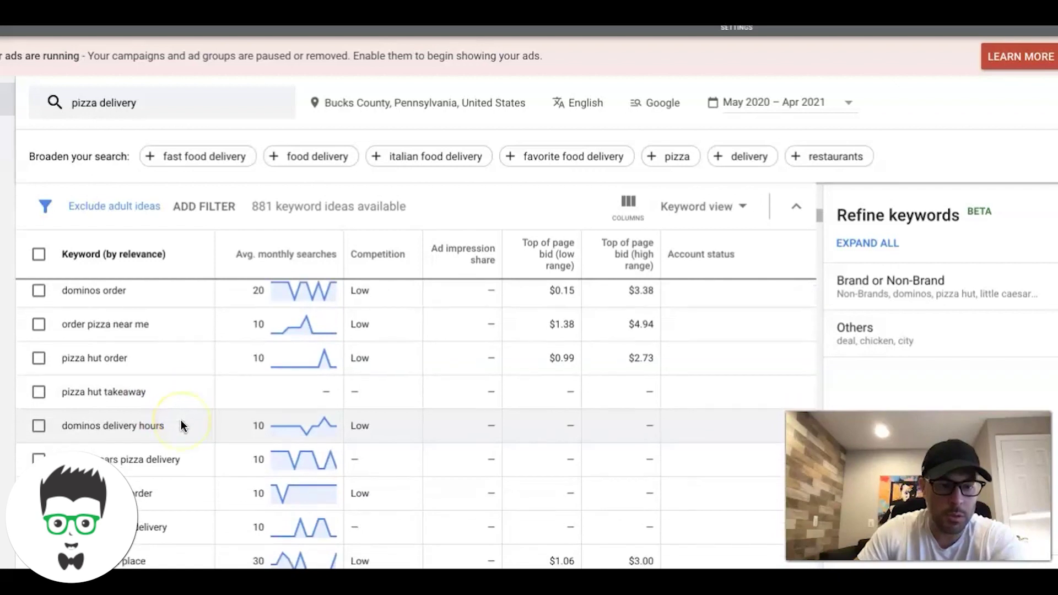
scroll(182, 424, "down", 5)
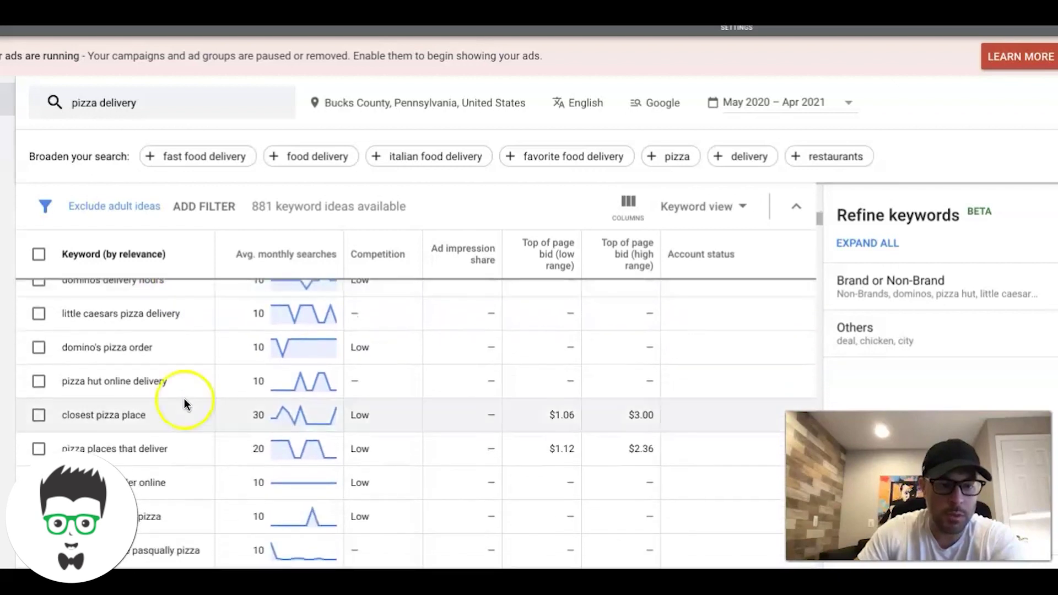
scroll(182, 379, "down", 2)
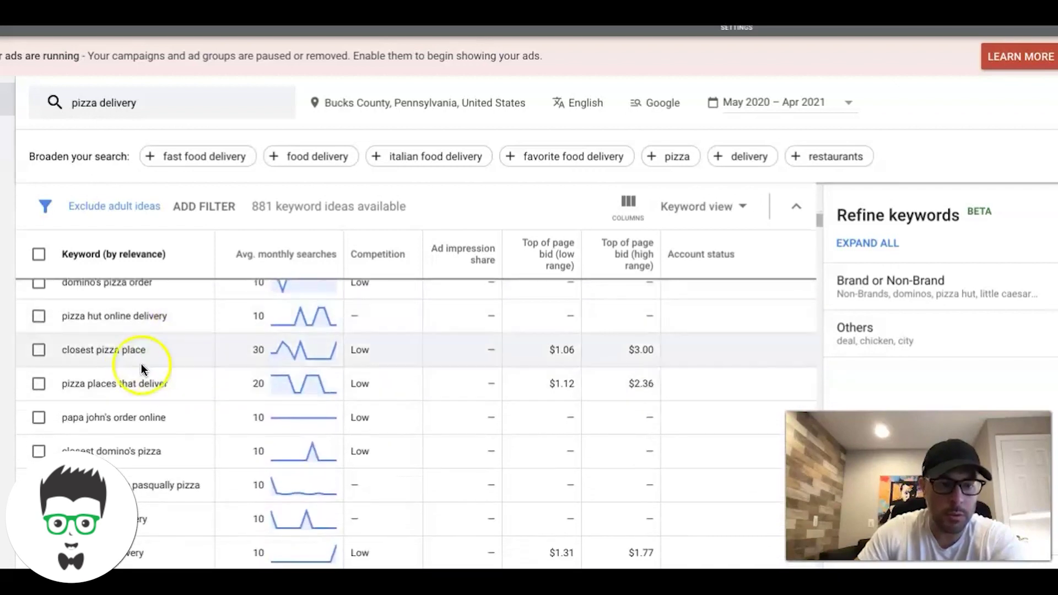
scroll(180, 359, "down", 2)
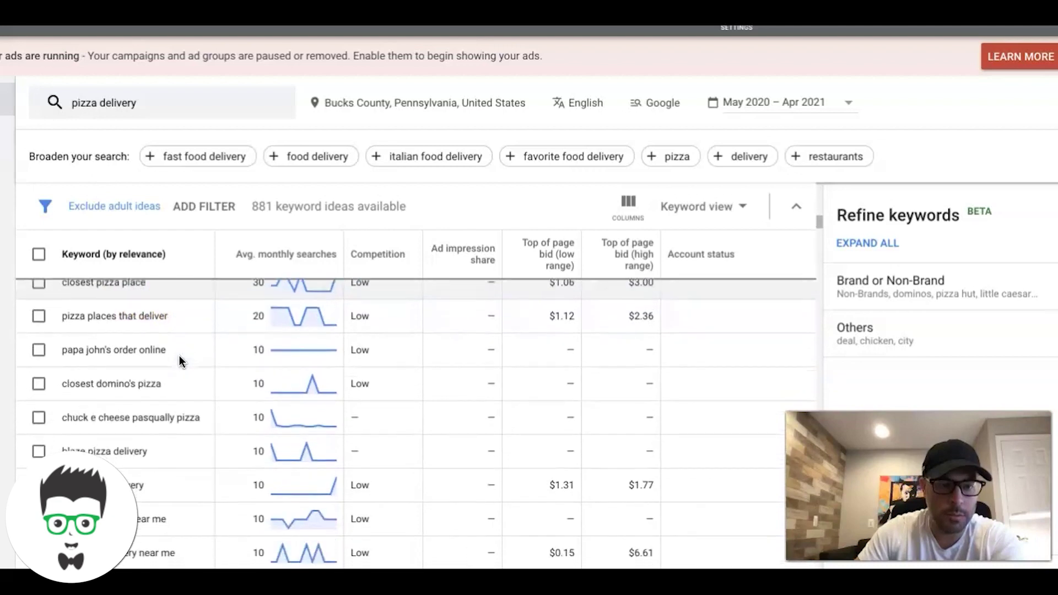
scroll(180, 358, "down", 4)
Add a Keyword filter for text containing 'delivery'
left_click(186, 235)
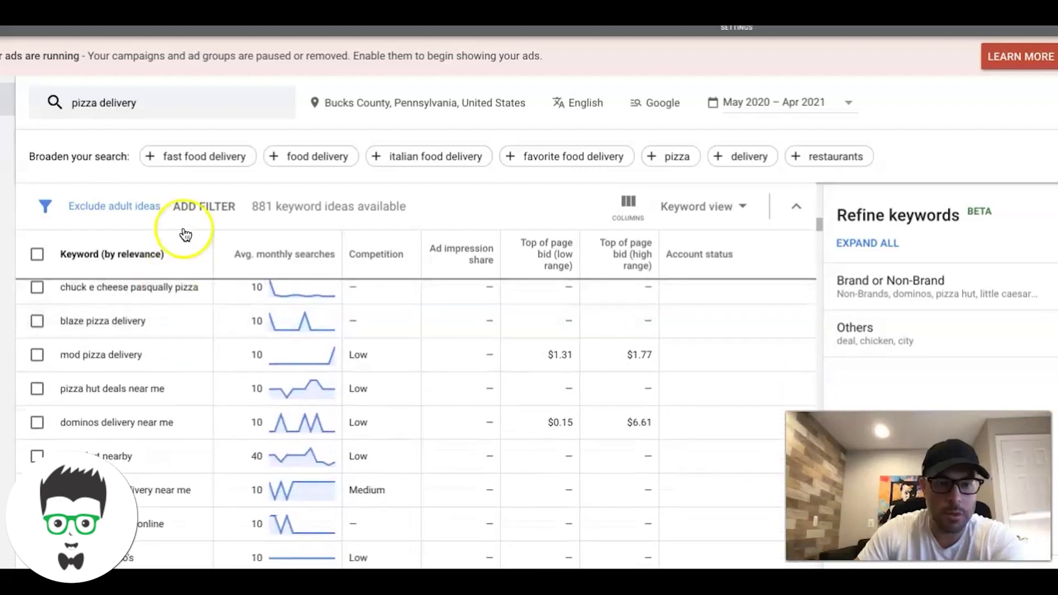
left_click(200, 206)
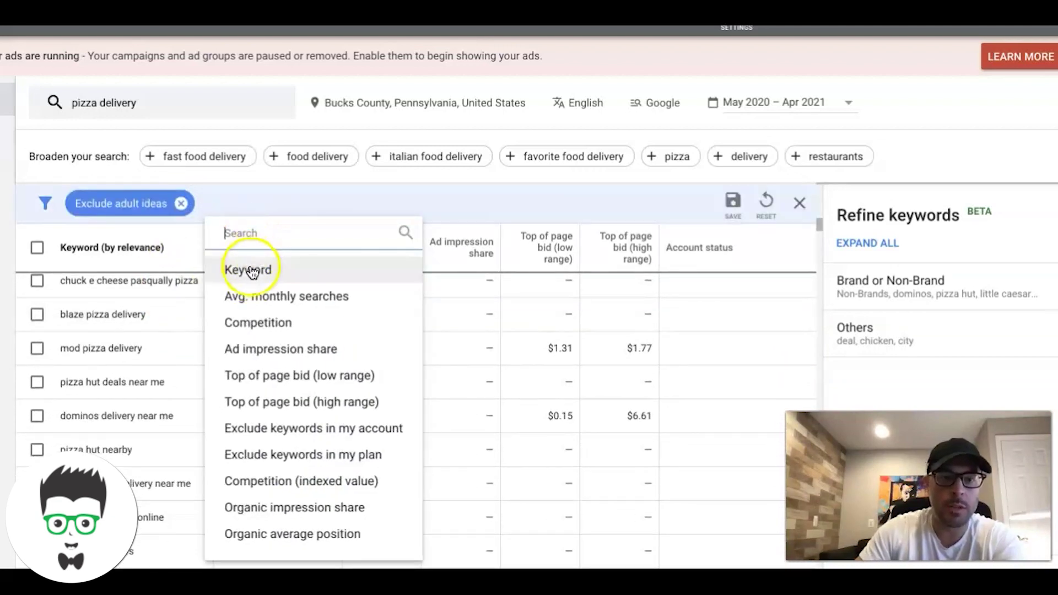
left_click(253, 272)
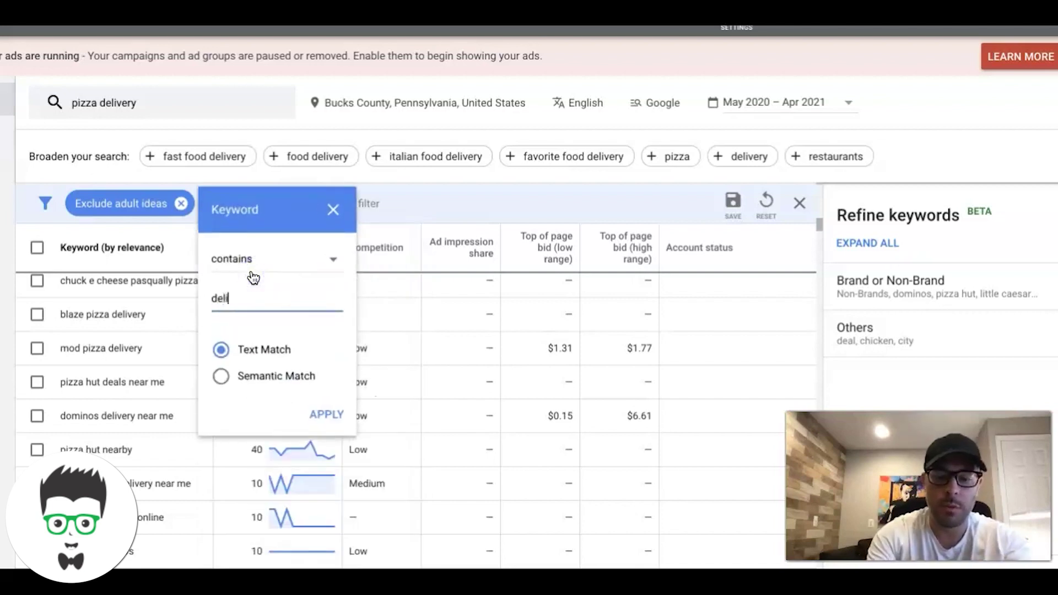
left_click(323, 414)
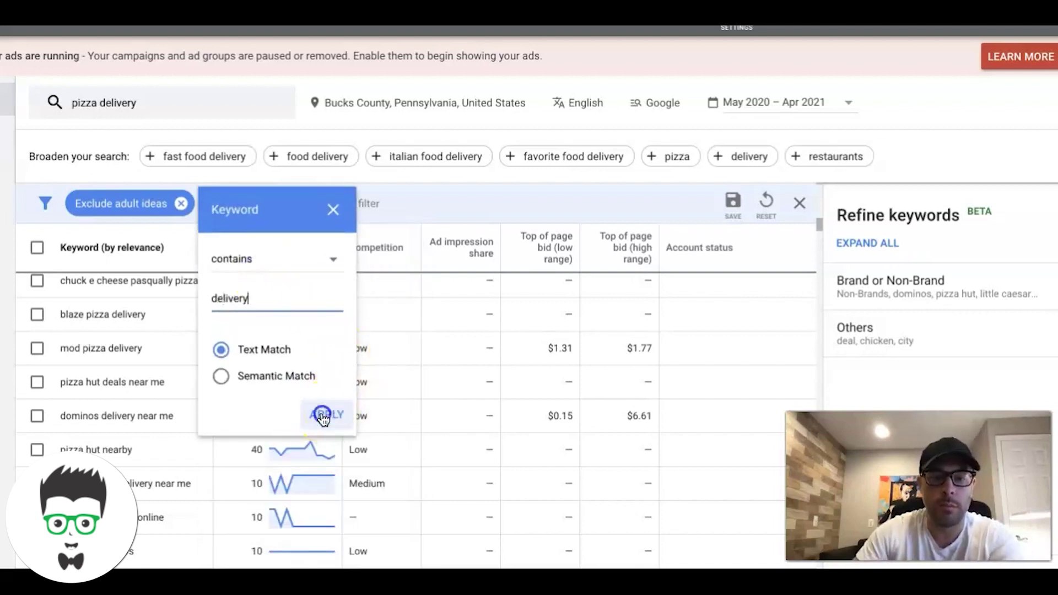
Locate 'best pizza delivery near me' and note its $1.87–$9.41 top-of-page bid range
scroll(386, 420, "up", 15)
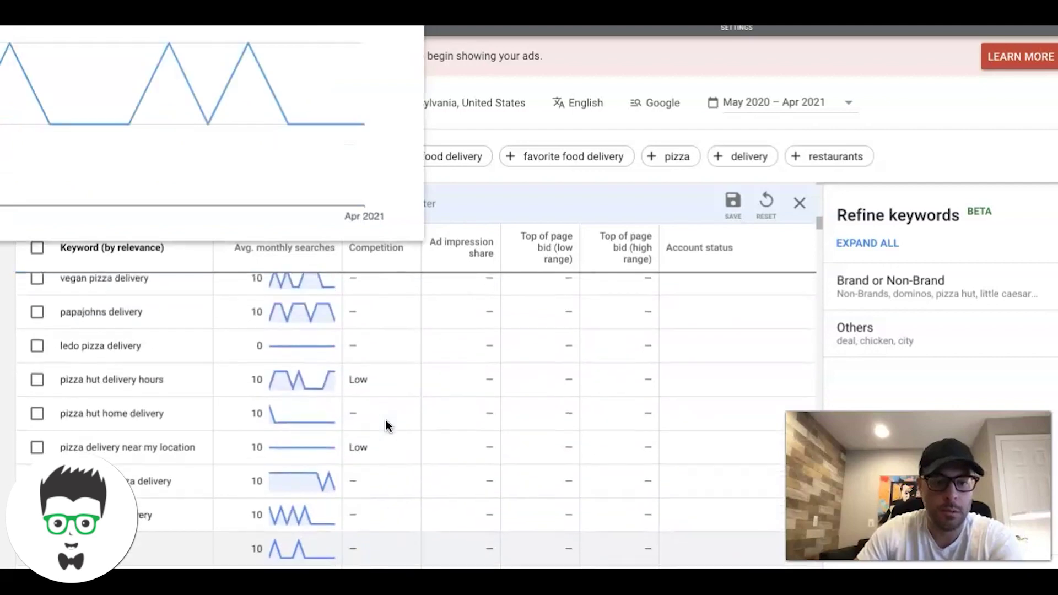
scroll(386, 420, "up", 15)
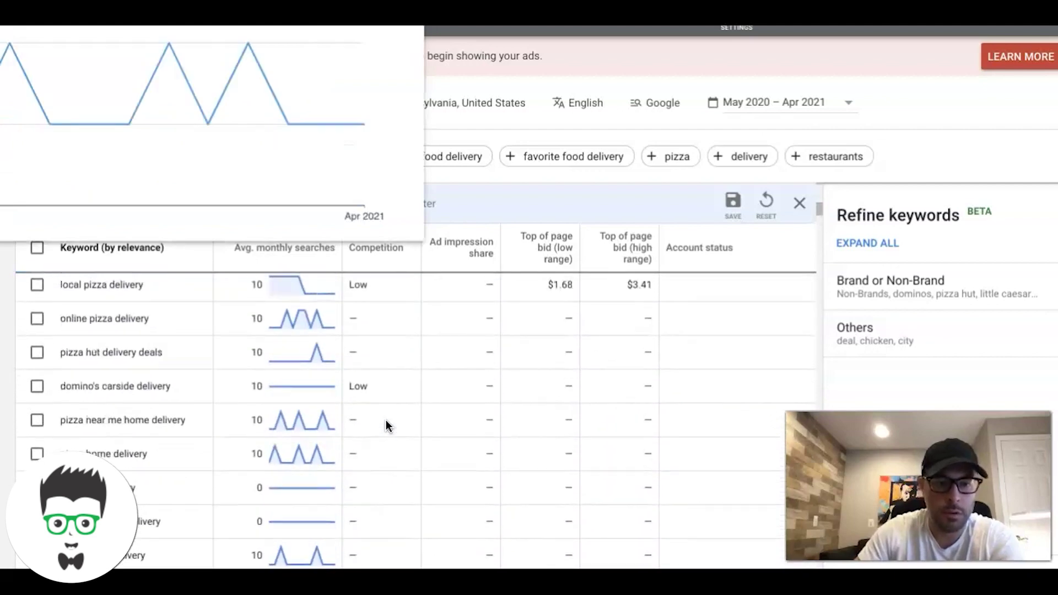
scroll(385, 420, "down", 4)
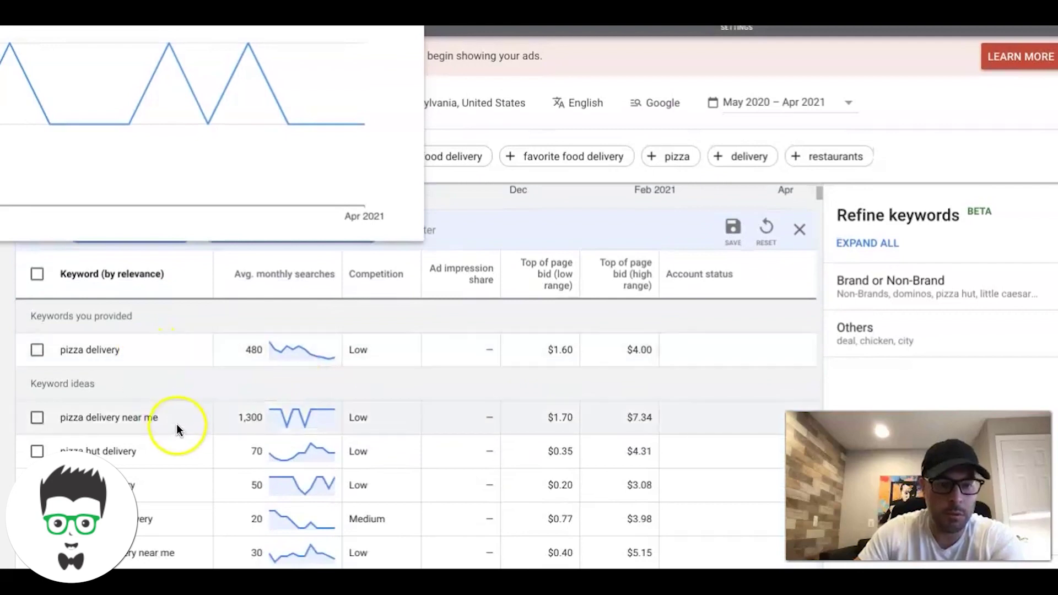
scroll(177, 424, "down", 3)
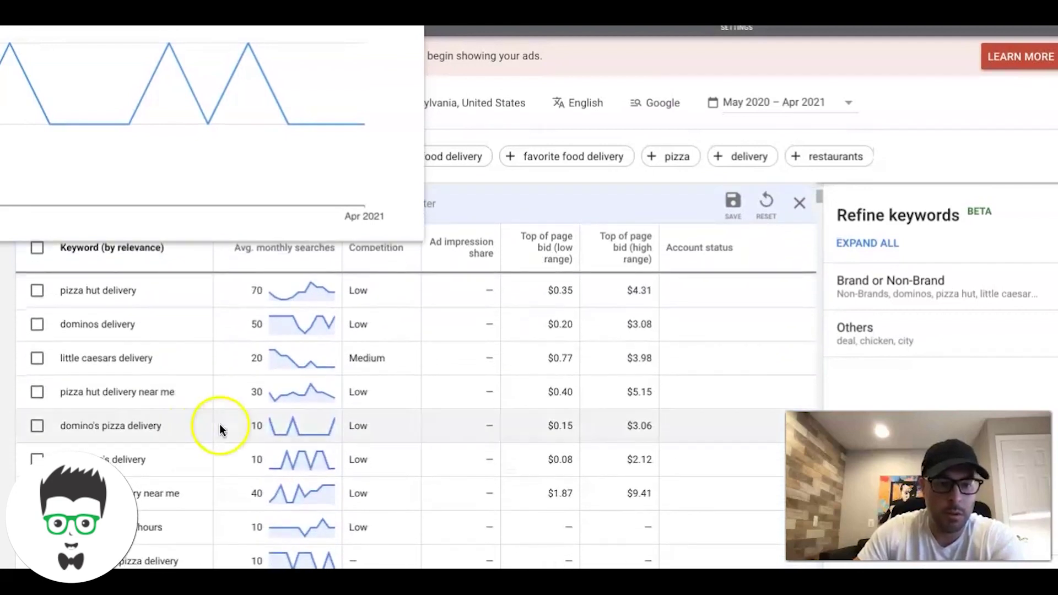
scroll(219, 405, "down", 2)
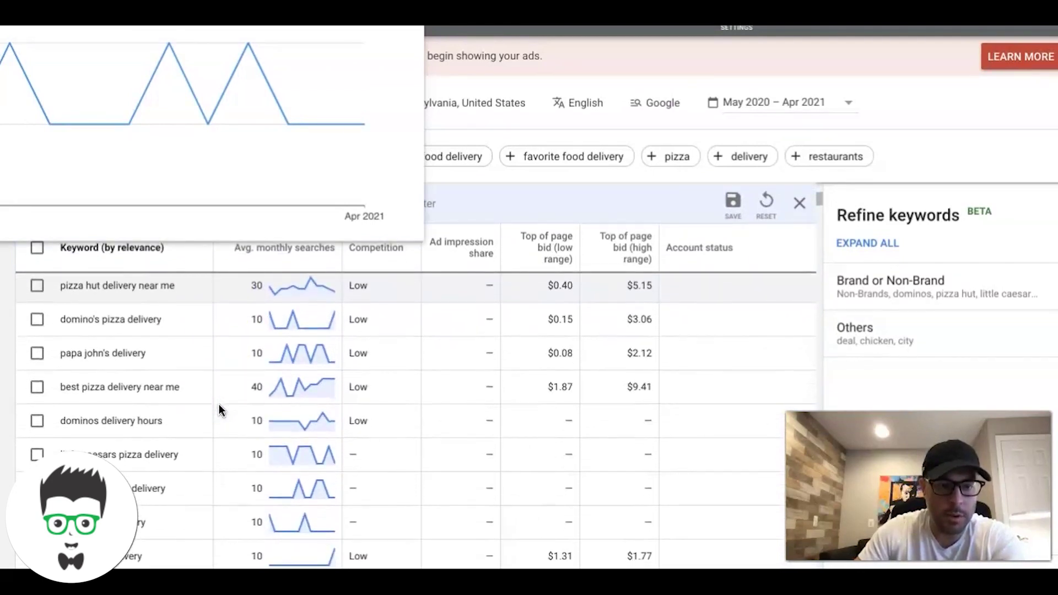
left_click(111, 395)
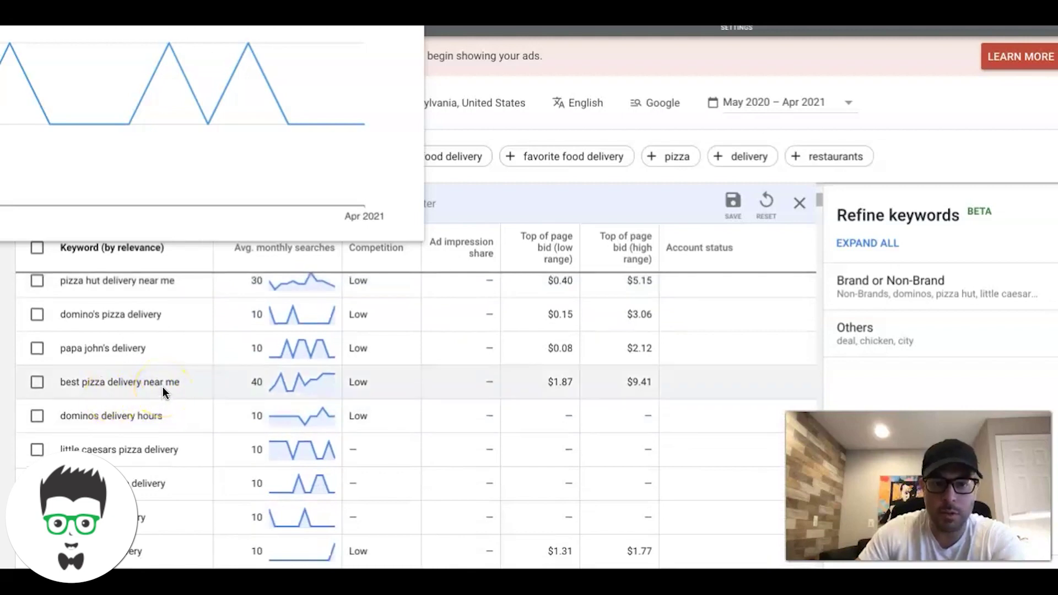
left_click(557, 397)
left_click(638, 386)
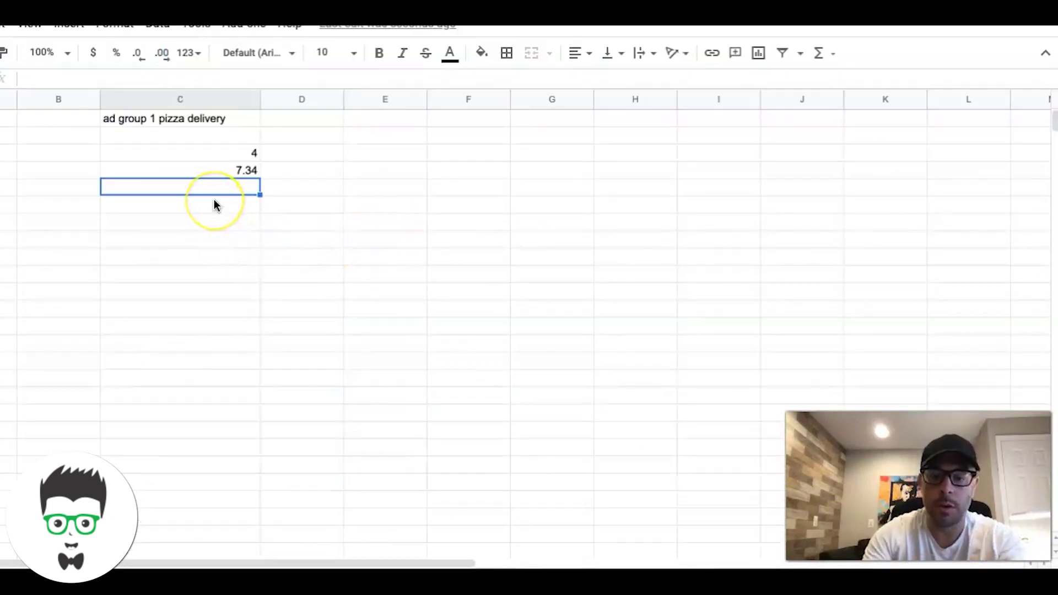
Enter 9.41 in cell C5 of the bid list
type("9.")
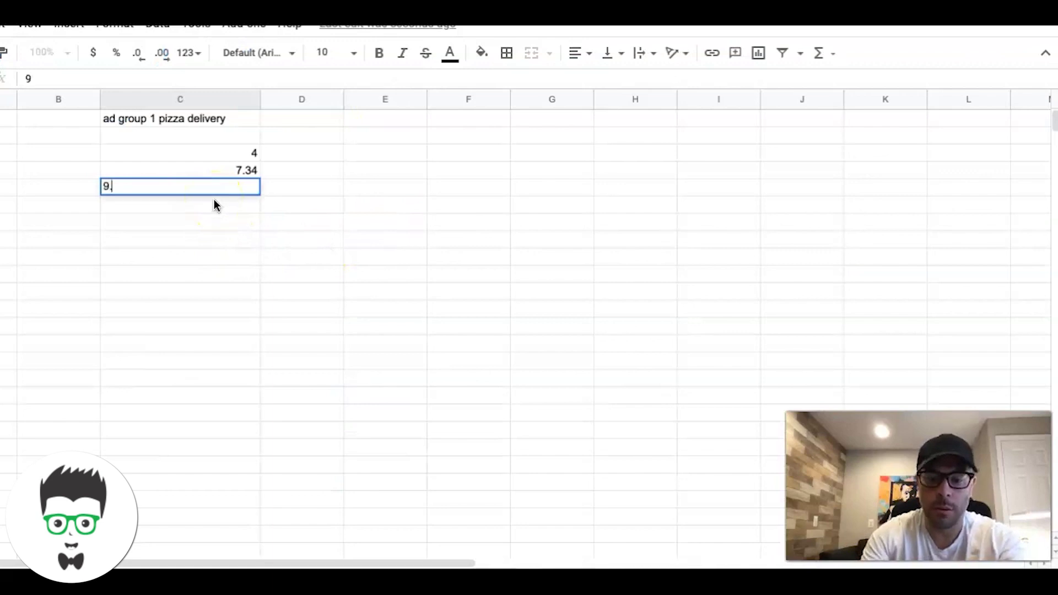
type("41")
left_click(235, 204)
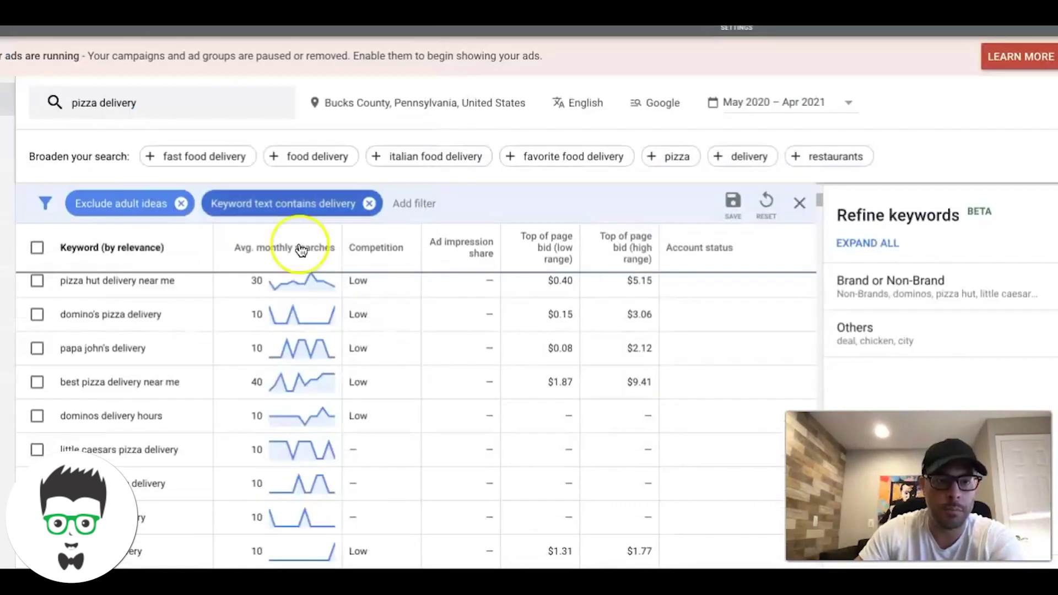
Scroll down to the 'local pizza delivery' row showing its $3.41 high-range bid
scroll(312, 329, "down", 3)
scroll(312, 331, "down", 1)
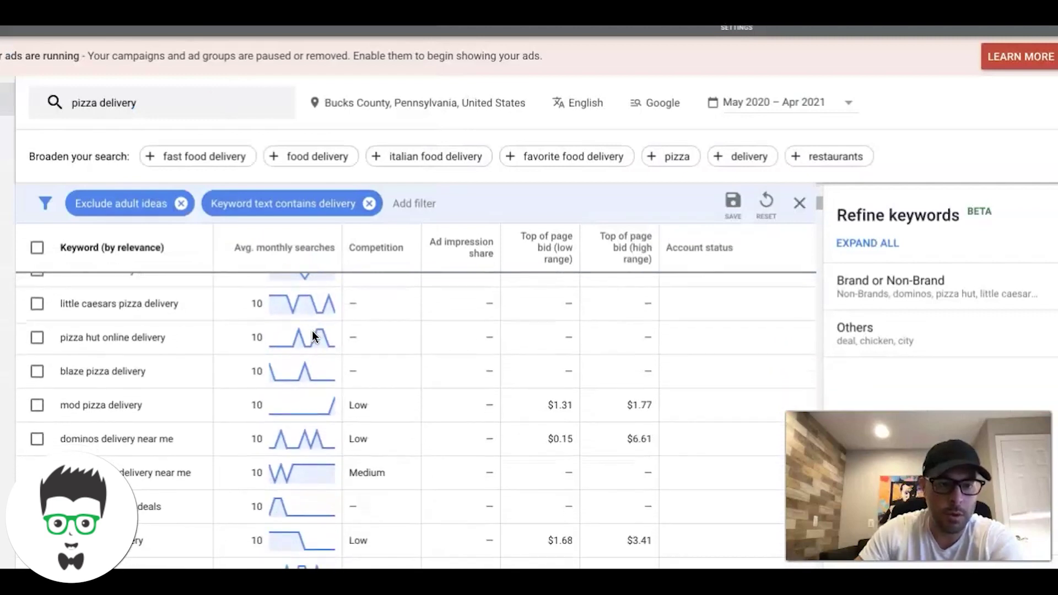
mouse_move(313, 331)
scroll(313, 330, "down", 1)
scroll(312, 334, "down", 1)
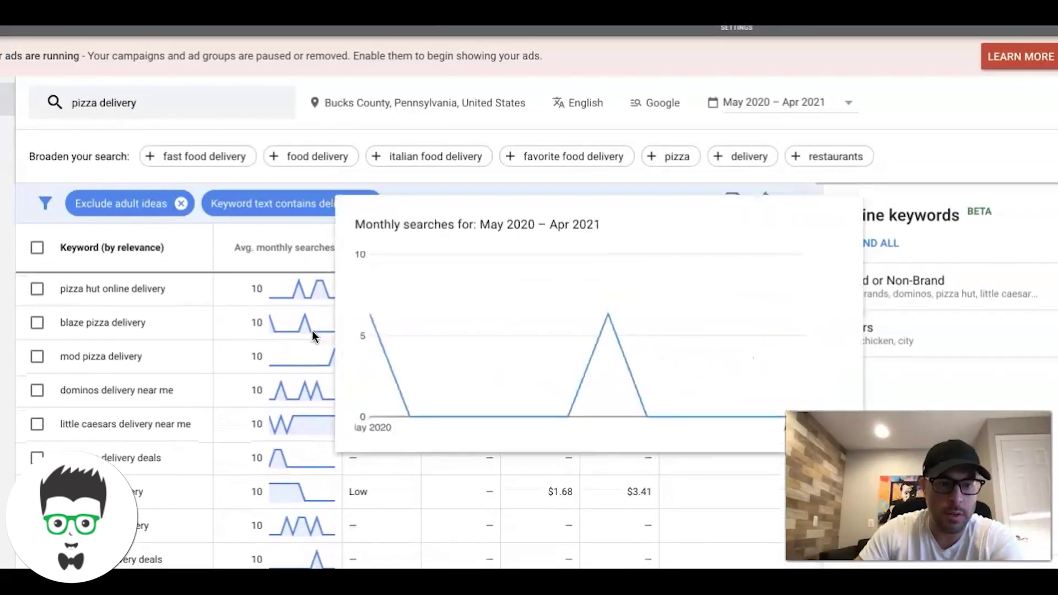
scroll(255, 363, "down", 1)
scroll(255, 362, "down", 3)
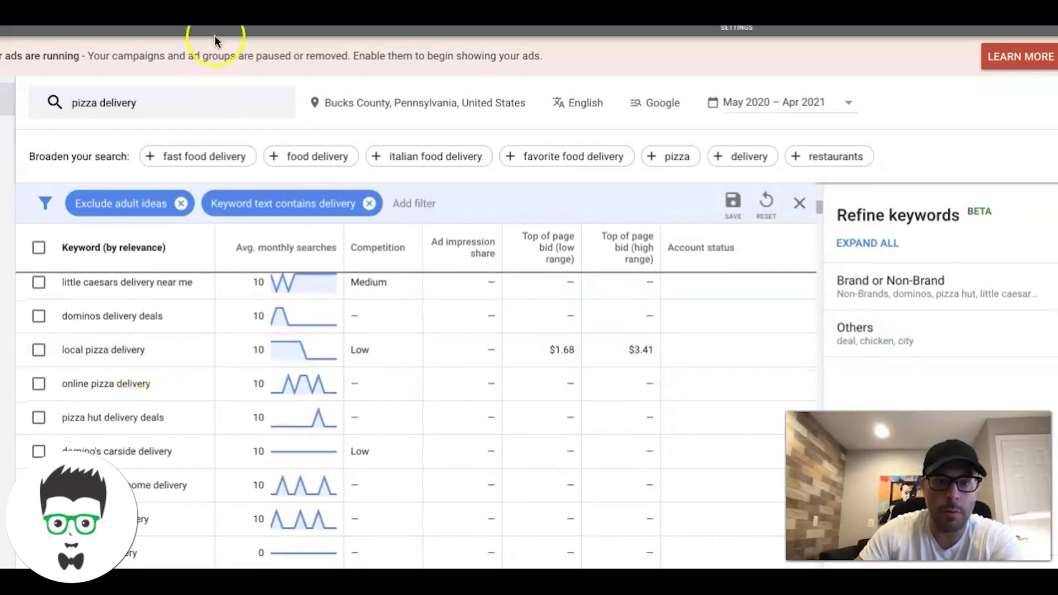
Add 3.41 below 9.41 in the bid list and return to Keyword Planner
key("ctrl+Tab")
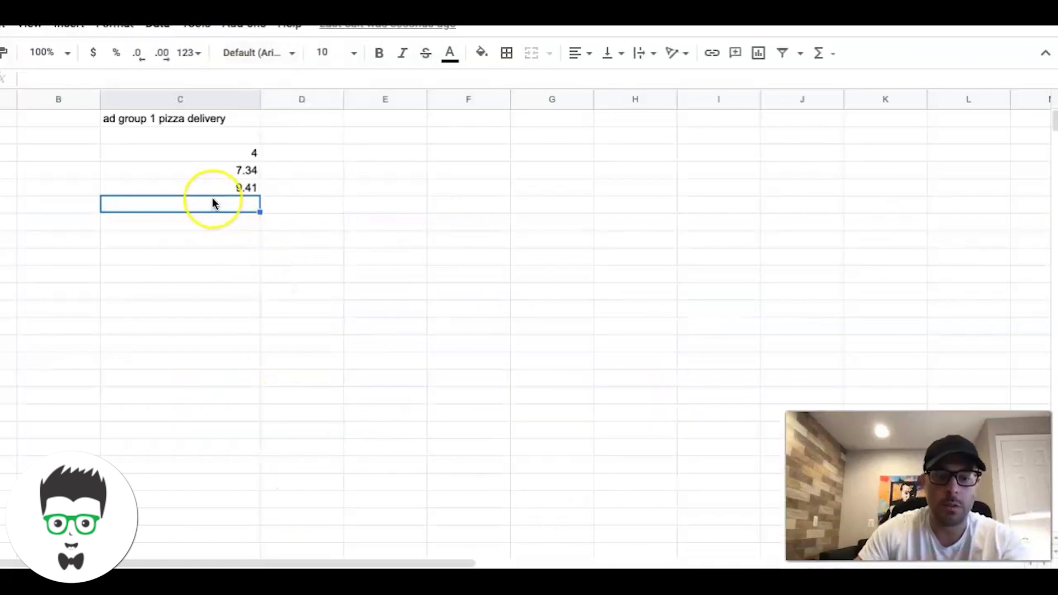
type("3.41")
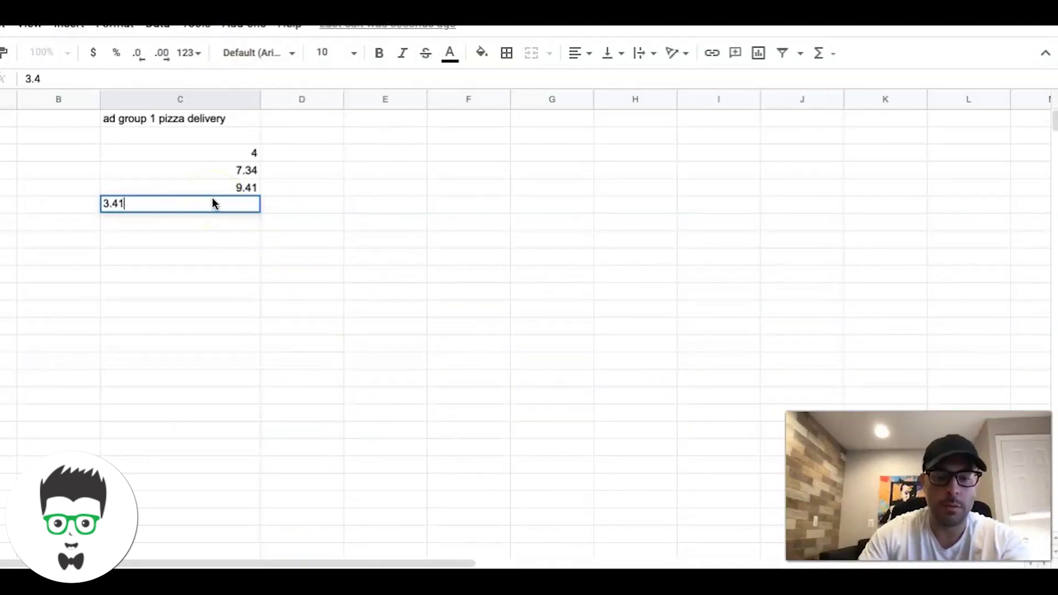
left_click(220, 221)
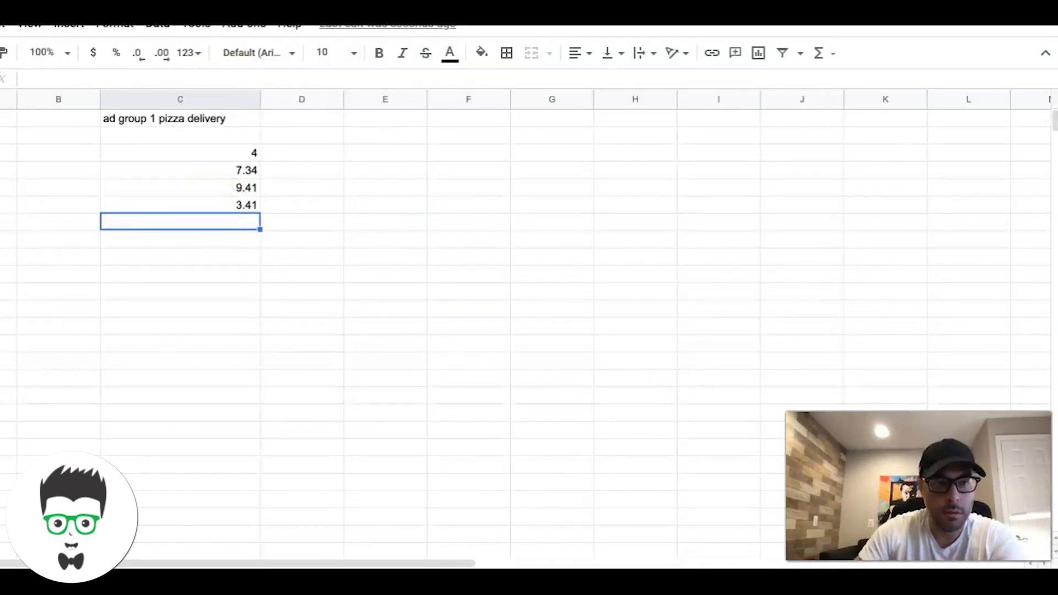
key("ctrl+shift+Tab")
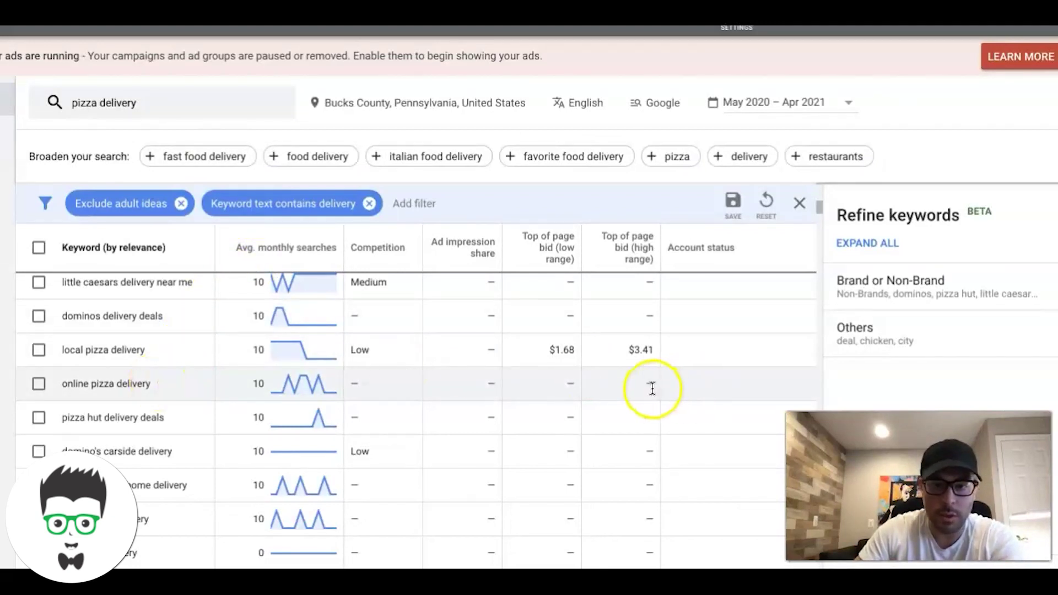
Scan the remaining delivery keywords' high-range bids, then return to the bid spreadsheet
scroll(271, 386, "down", 2)
scroll(272, 393, "down", 5)
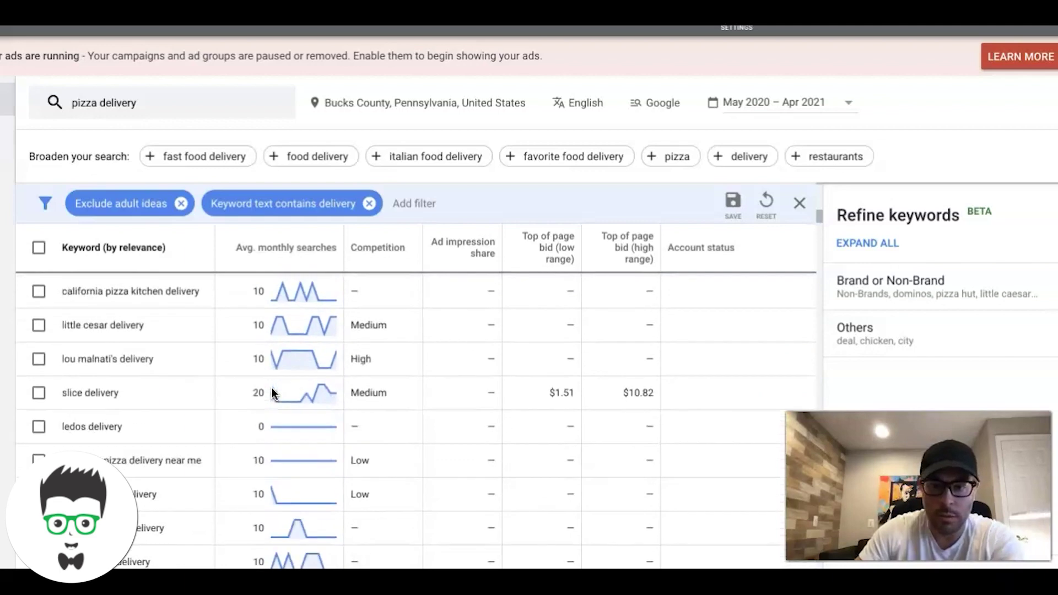
mouse_move(273, 390)
scroll(184, 440, "down", 8)
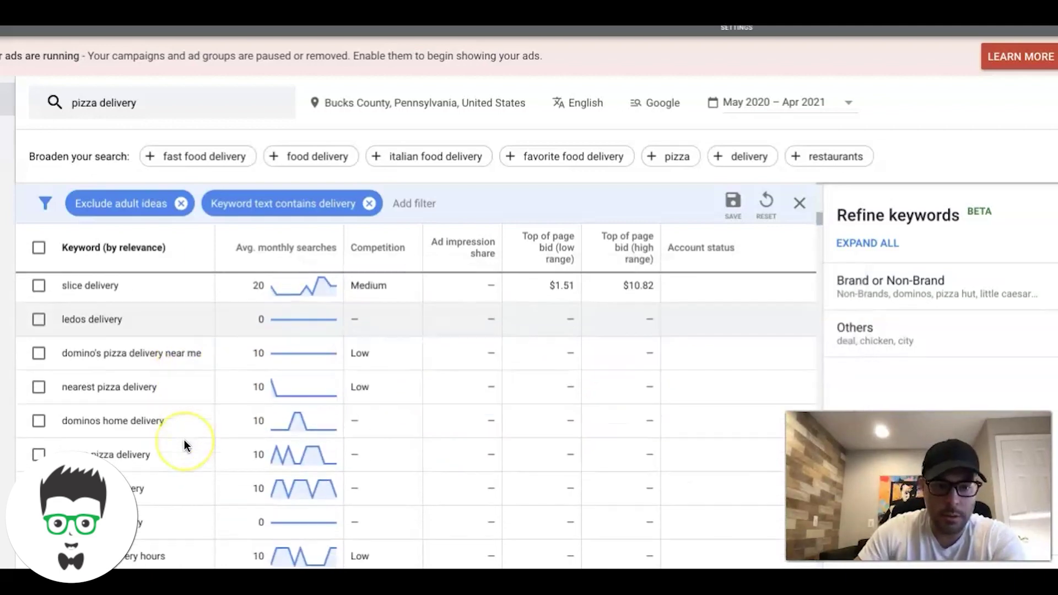
scroll(185, 441, "down", 10)
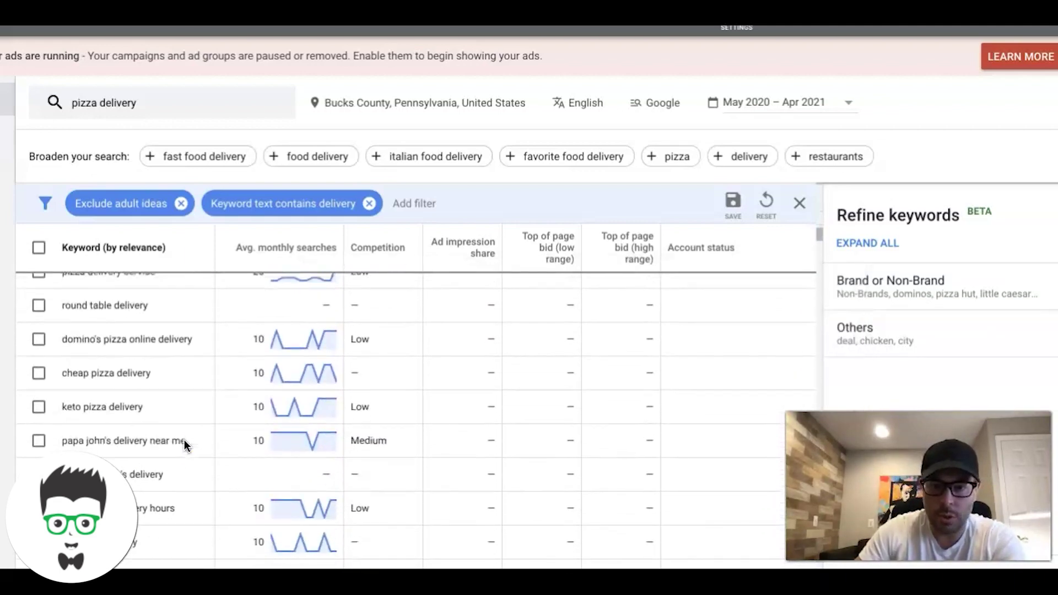
scroll(184, 447, "down", 3)
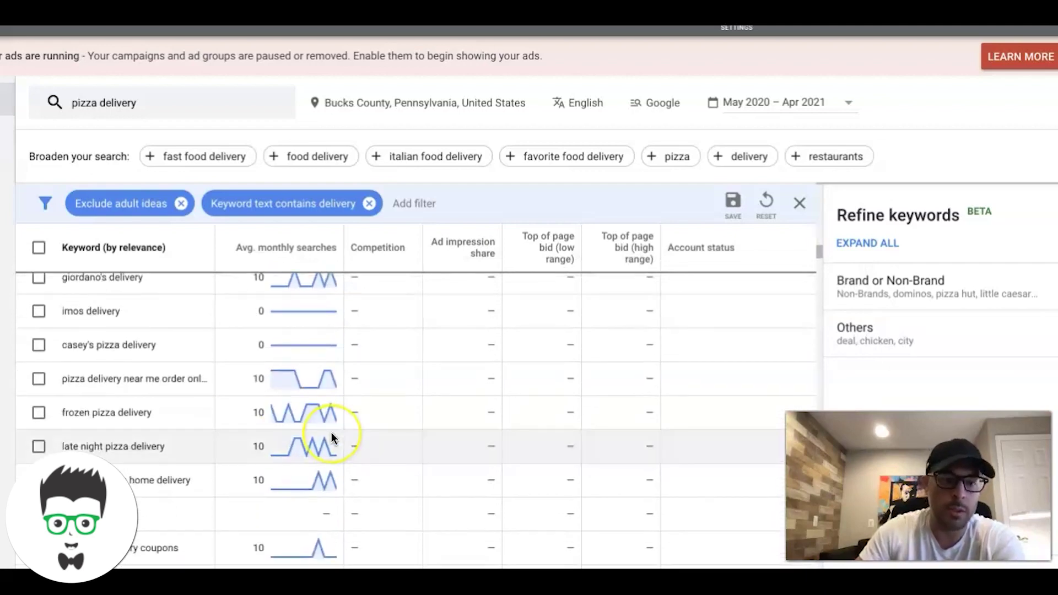
scroll(331, 436, "up", 3)
scroll(333, 437, "up", 15)
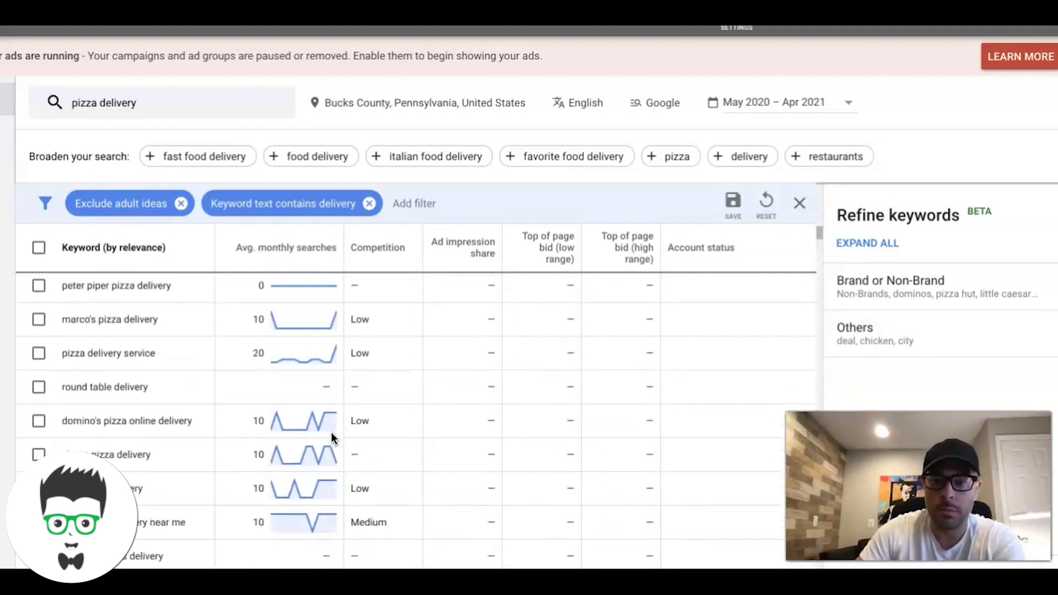
scroll(461, 472, "down", 1)
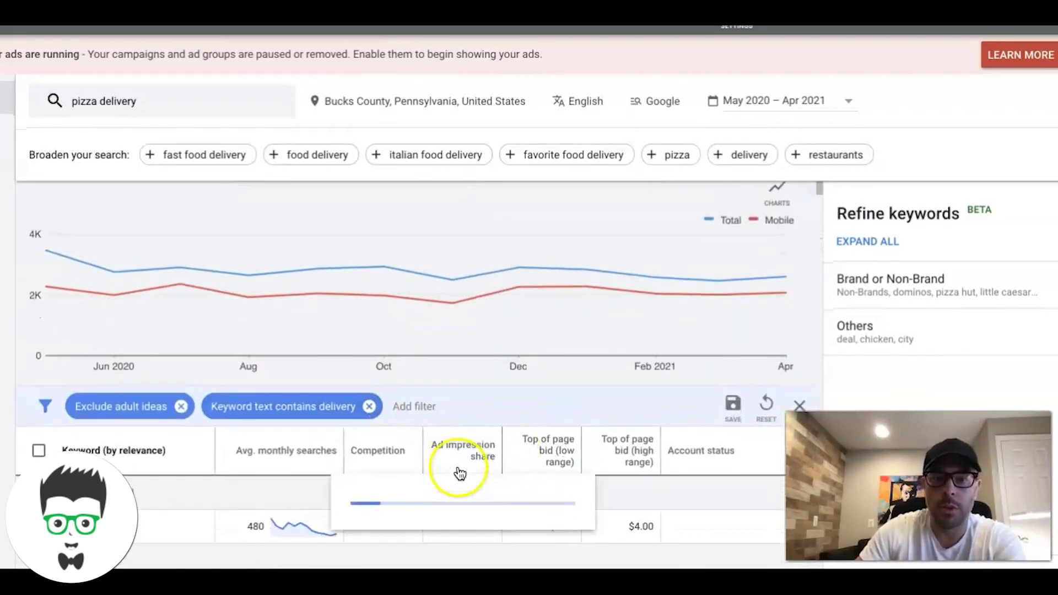
left_click(457, 81)
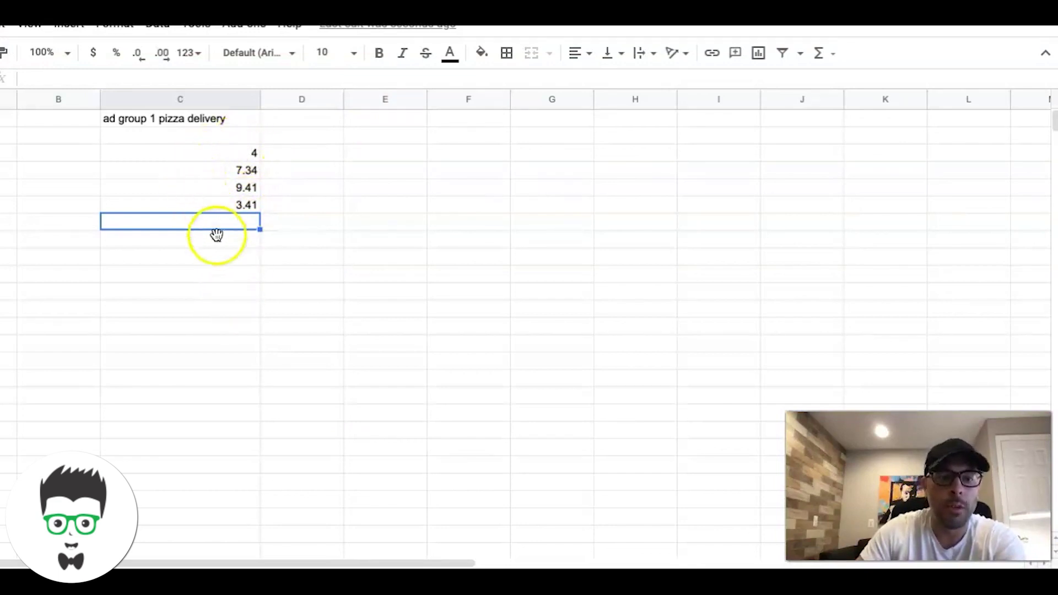
Select an empty cell below the four bids and launch the Calculator app
left_click(220, 262)
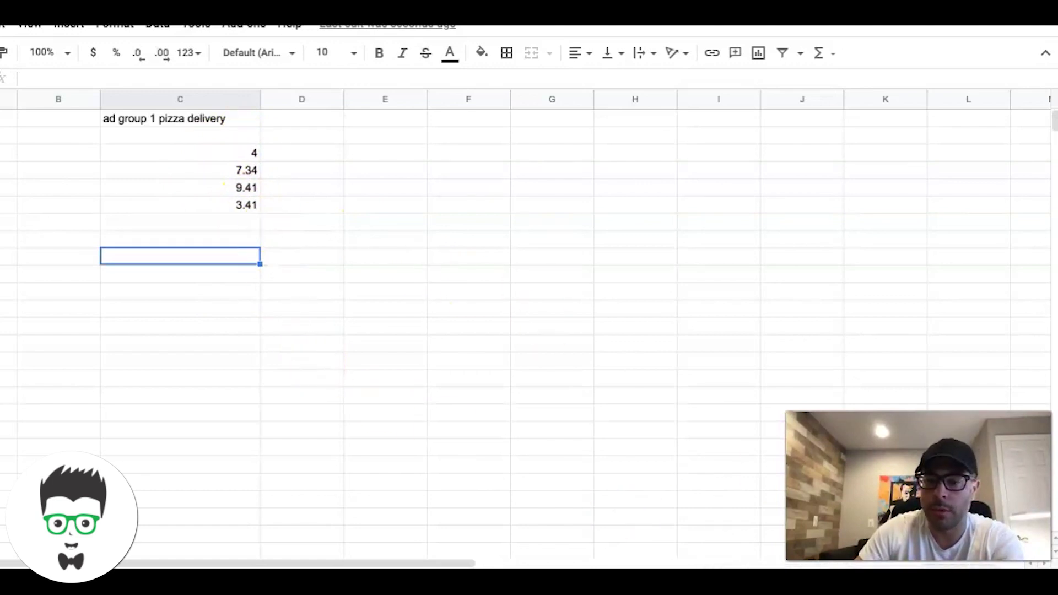
left_click(909, 585)
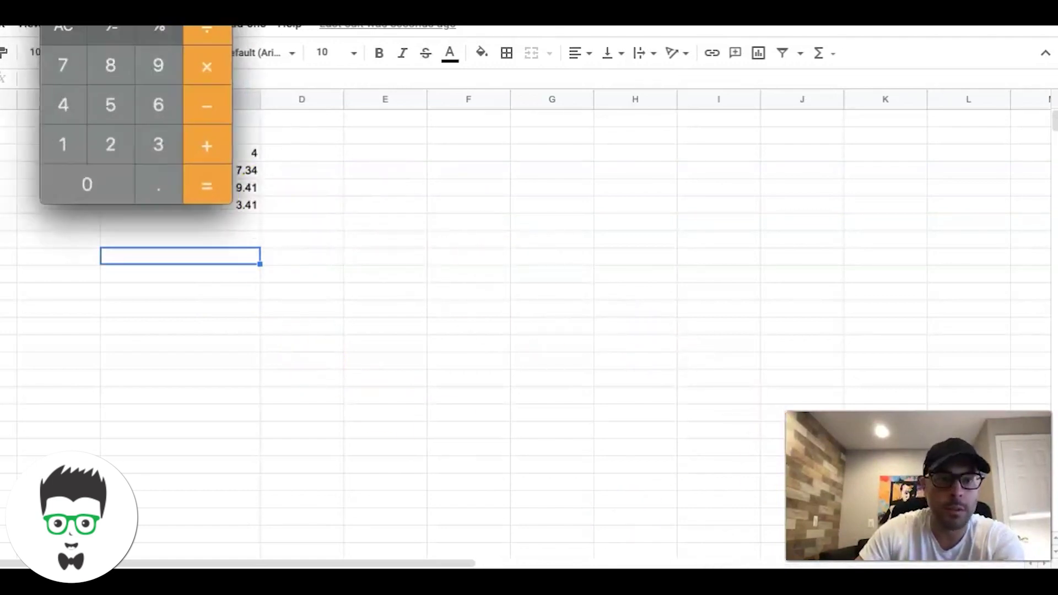
Move the Calculator beside the bid list and key in 4 + 7.34
left_click_drag(105, 26, 428, 132)
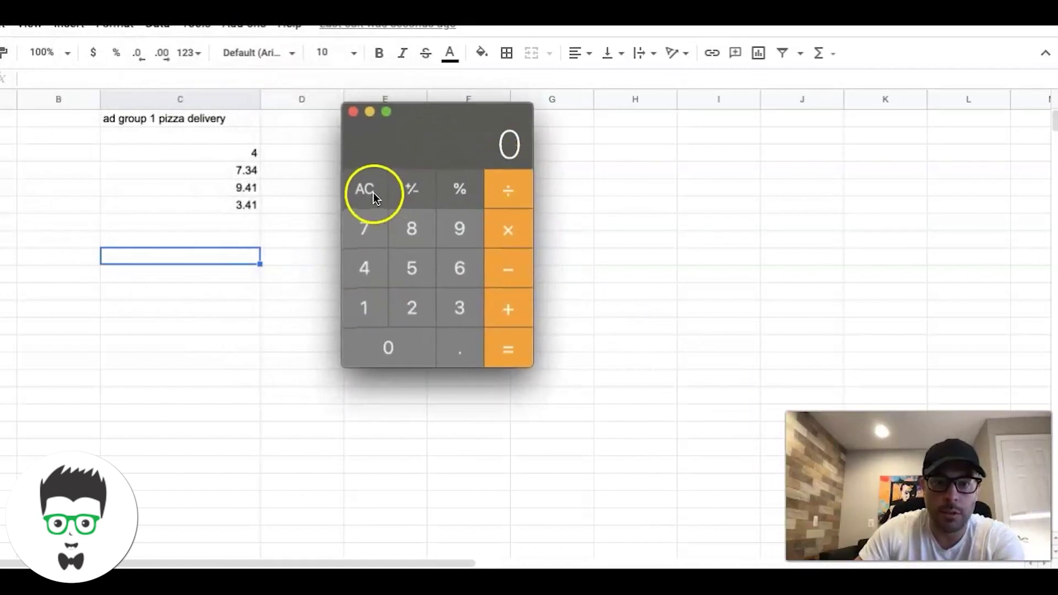
left_click(366, 273)
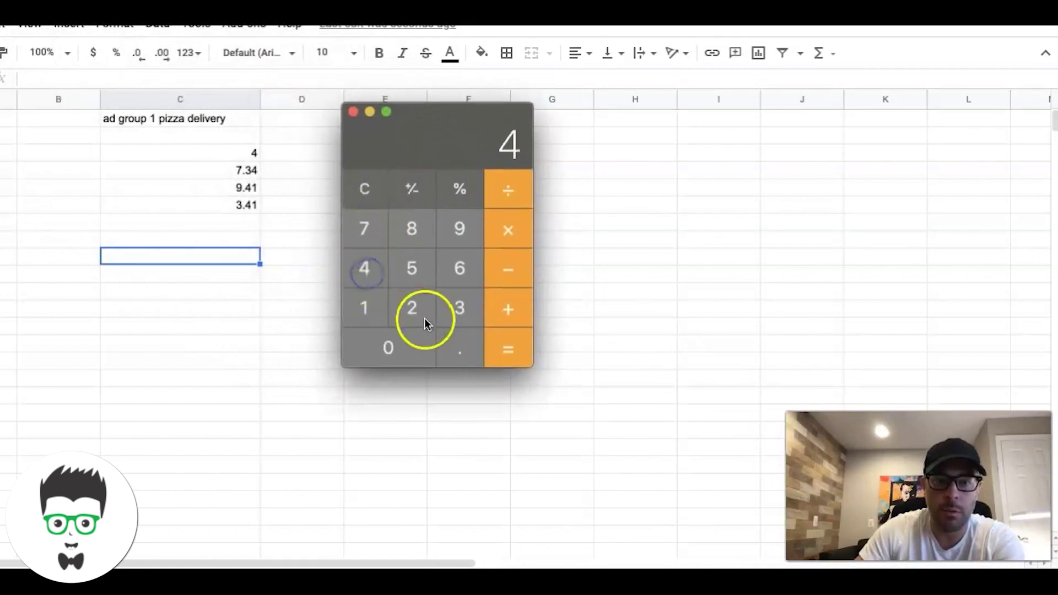
left_click(506, 307)
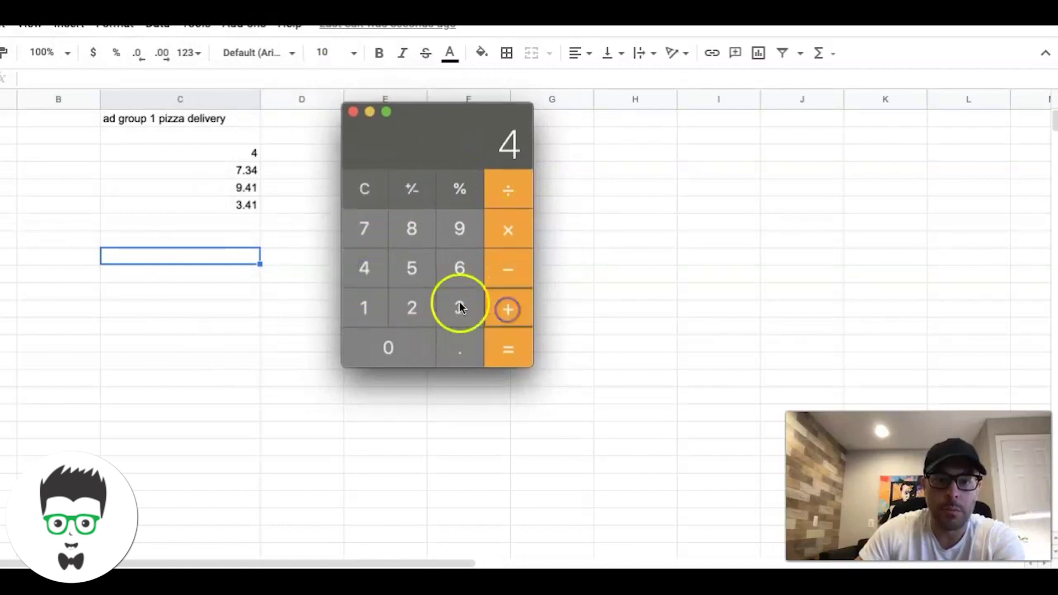
left_click(362, 229)
left_click(461, 351)
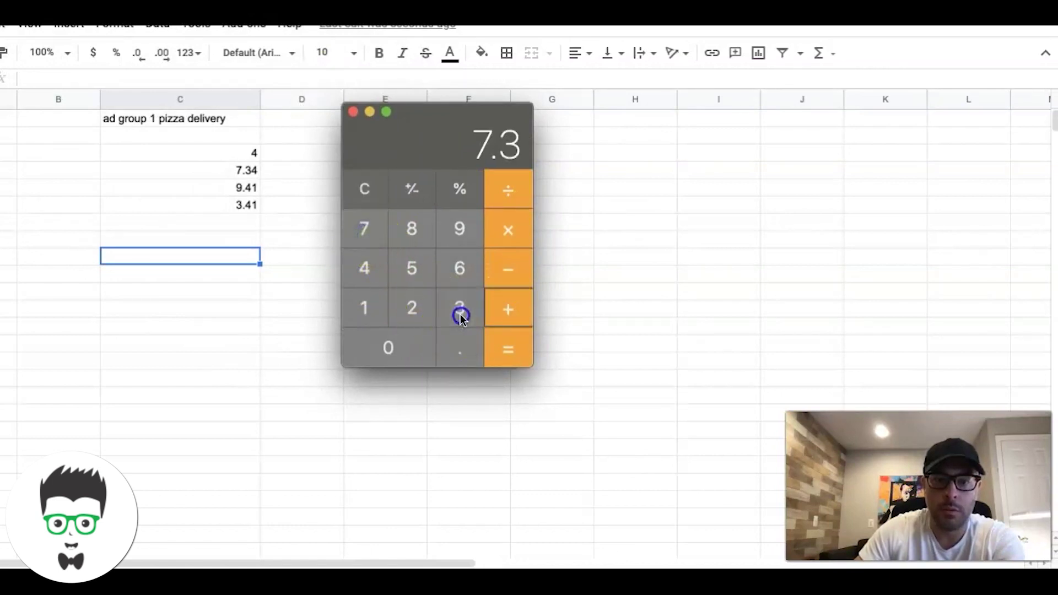
left_click(370, 270)
left_click(513, 314)
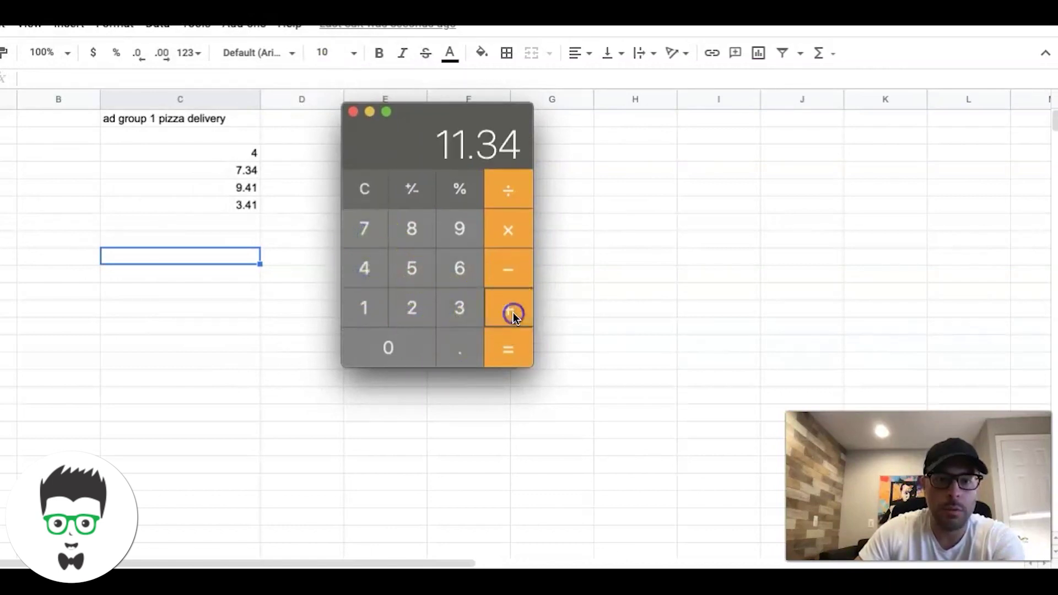
Add the bids 9.41 and 3.41 to the running total
left_click(459, 229)
left_click(455, 347)
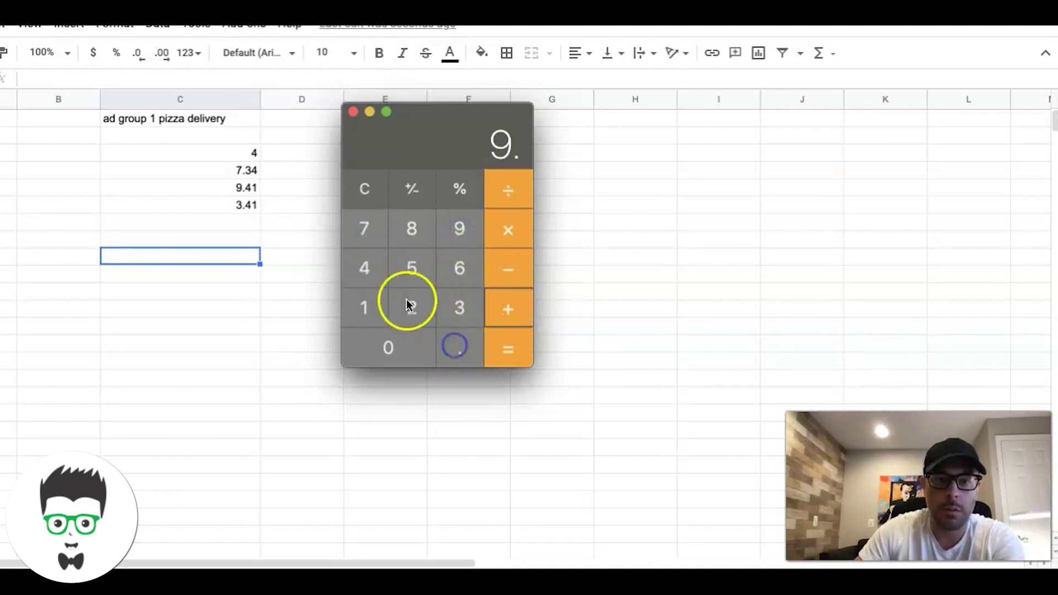
left_click(368, 268)
left_click(365, 306)
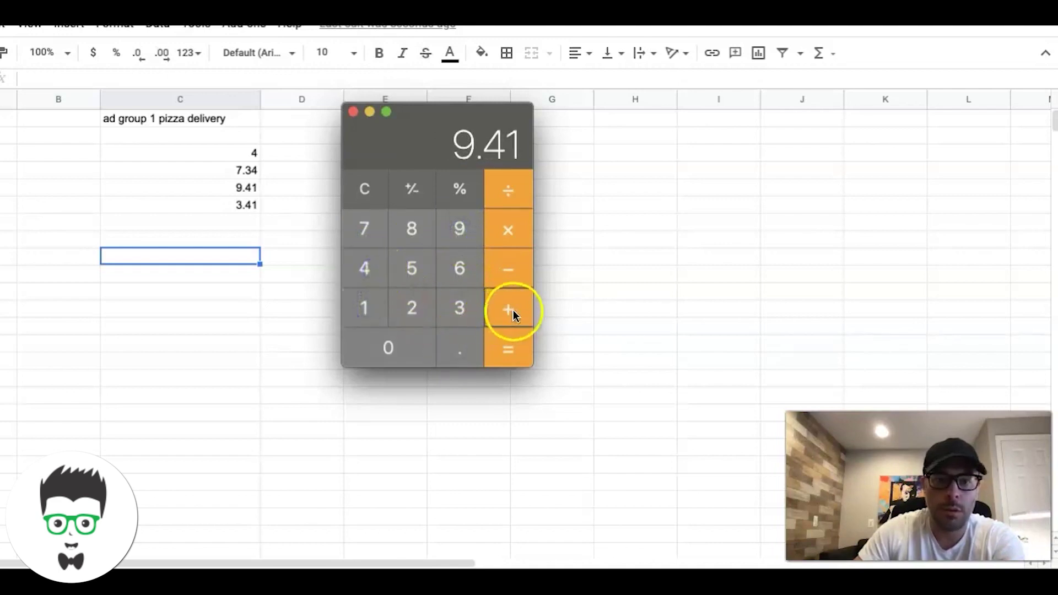
left_click(513, 314)
left_click(462, 319)
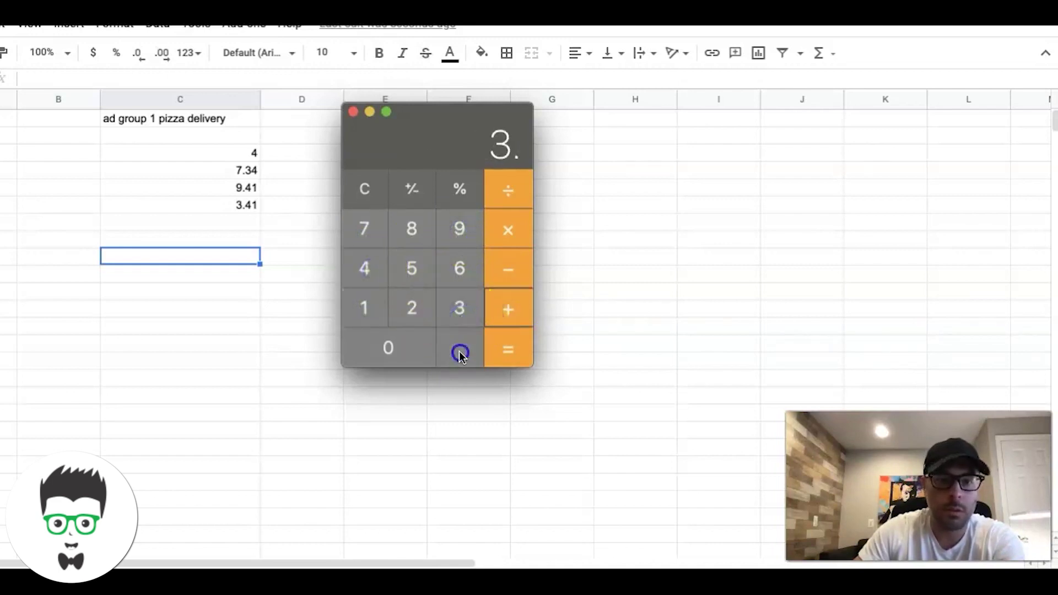
left_click(366, 269)
left_click(370, 305)
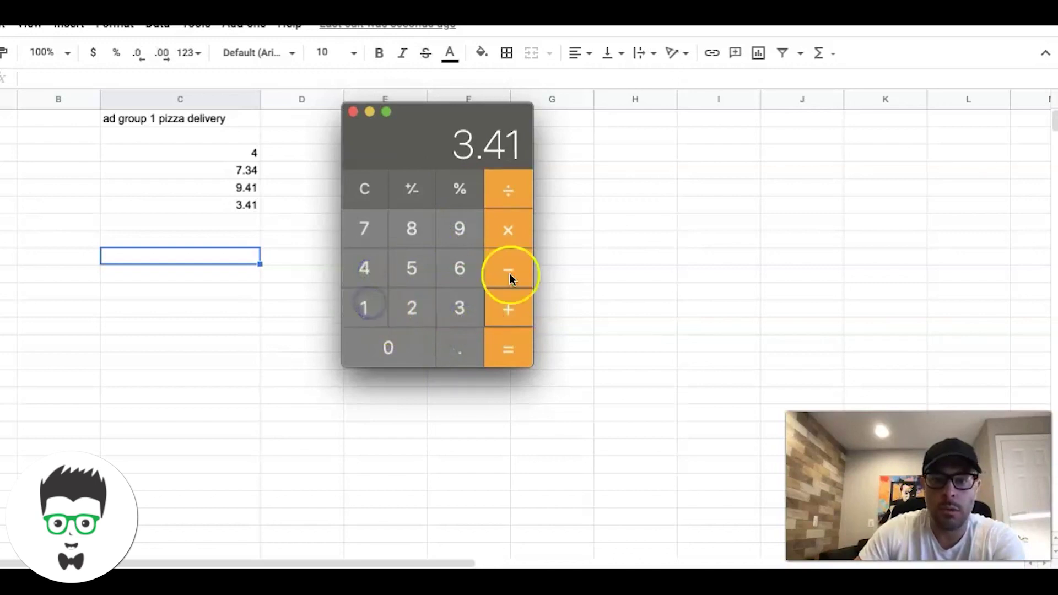
Divide by 4, which gives 21.6025, then clear that result
left_click(505, 193)
left_click(355, 266)
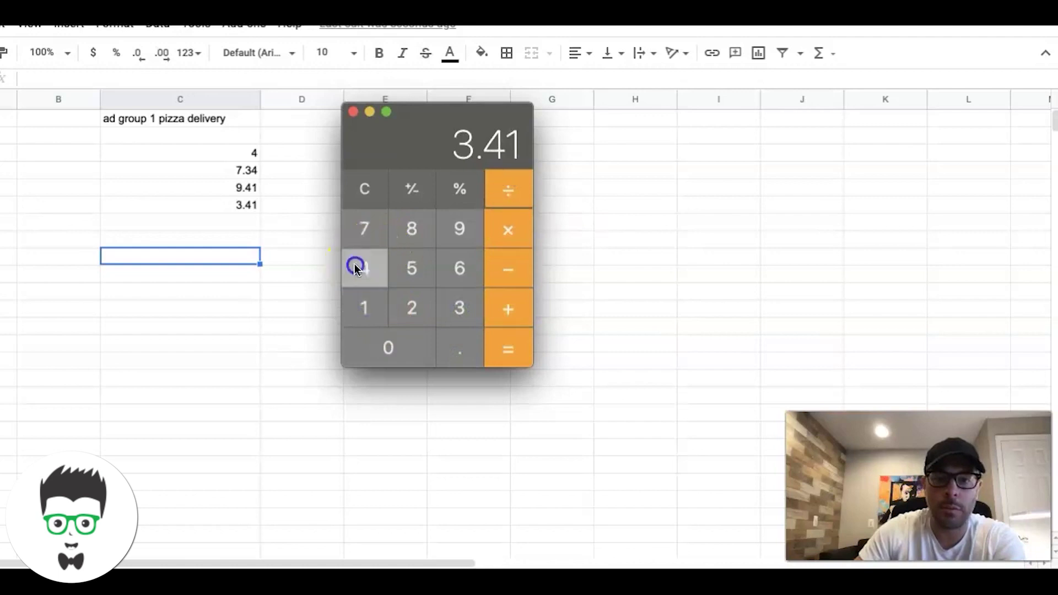
left_click(506, 349)
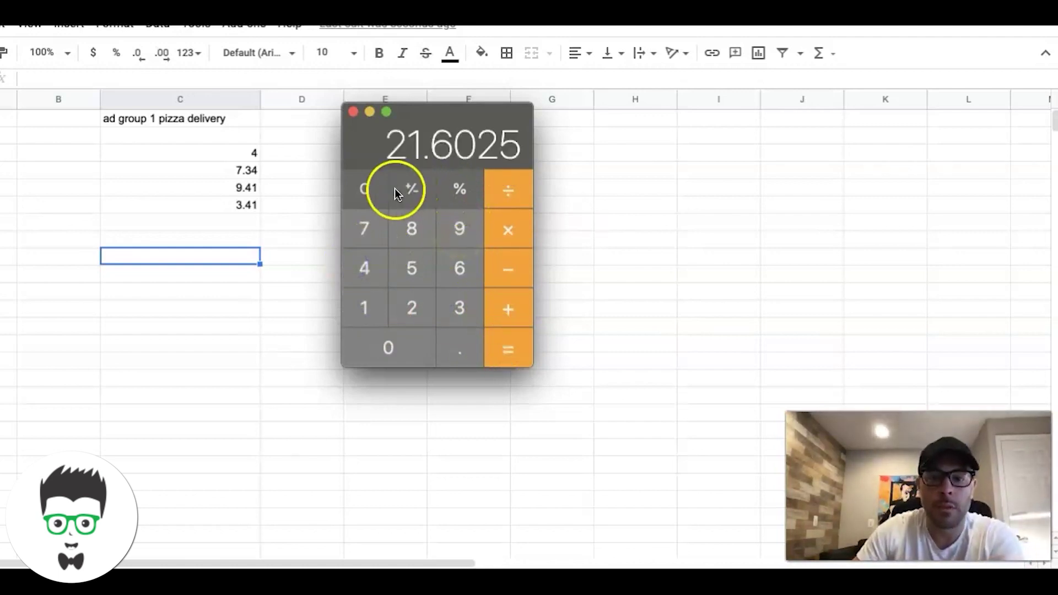
left_click(366, 193)
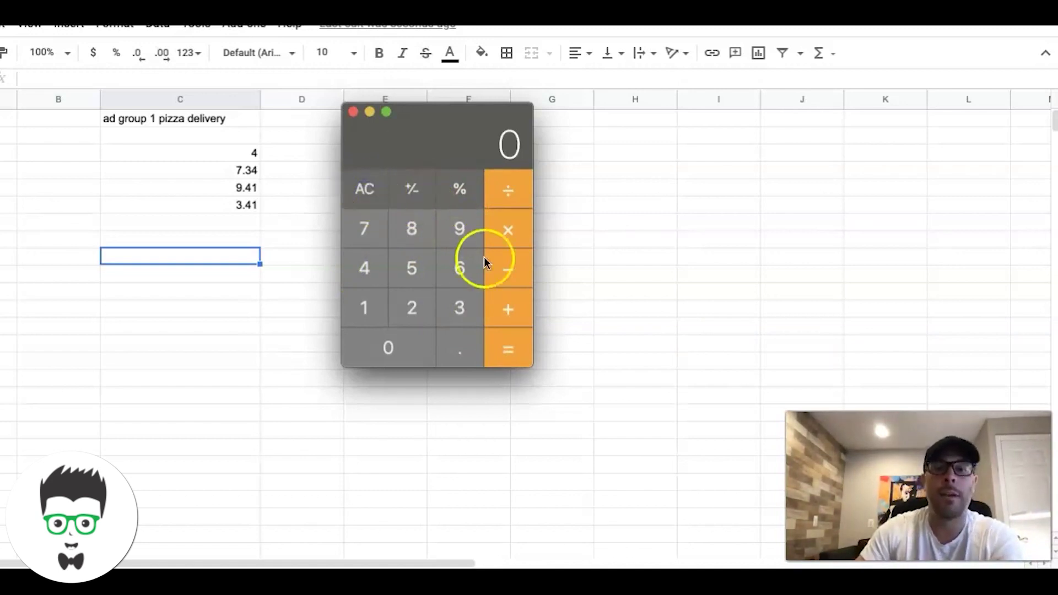
Clear the Calculator and start the sum with the first bid, 4.00
left_click(374, 187)
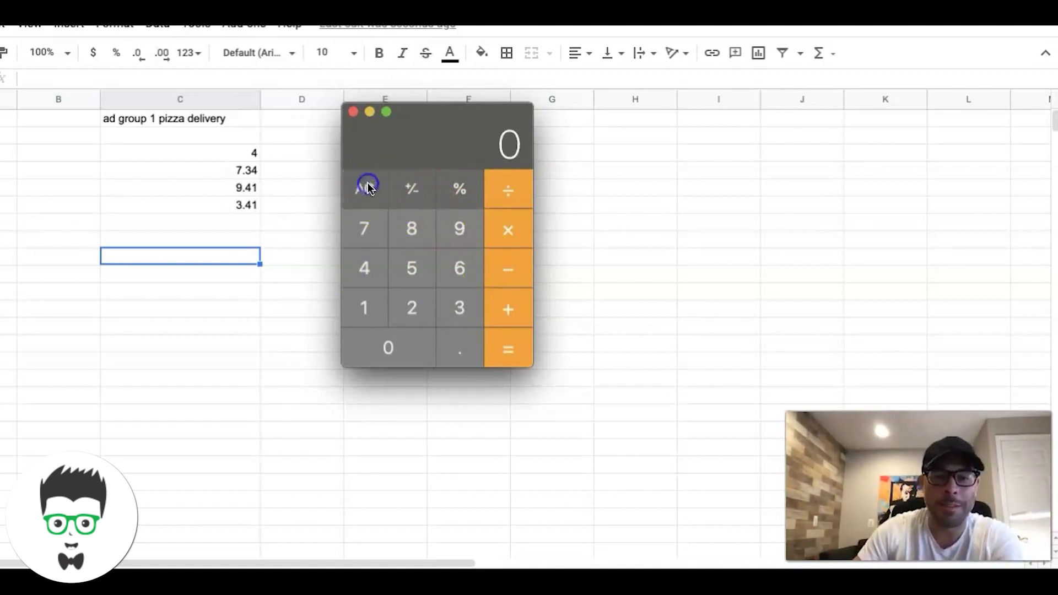
left_click(370, 278)
left_click(449, 339)
left_click(386, 346)
left_click(386, 347)
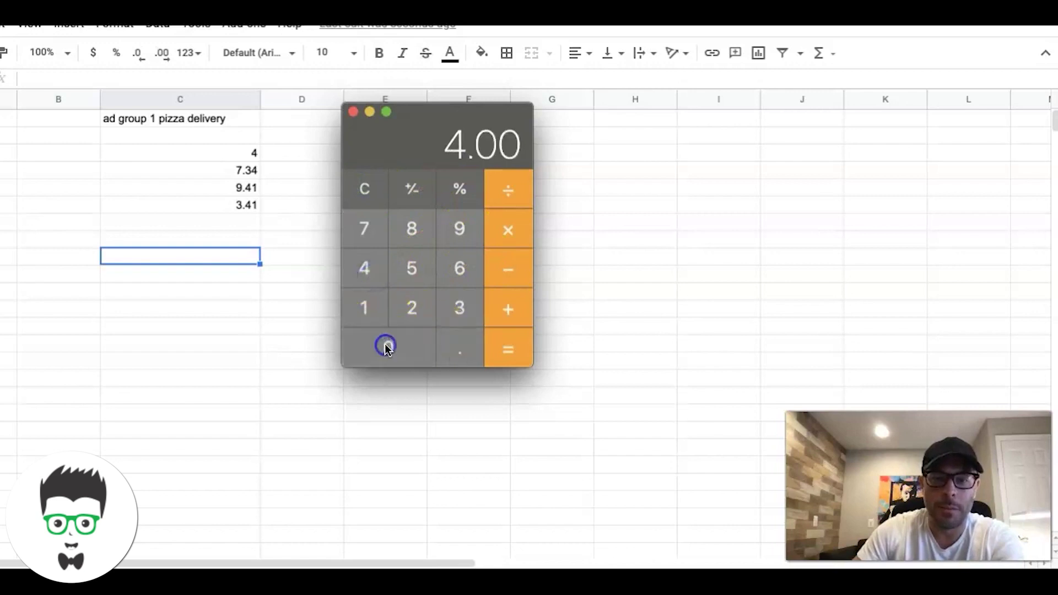
left_click(509, 269)
left_click(509, 308)
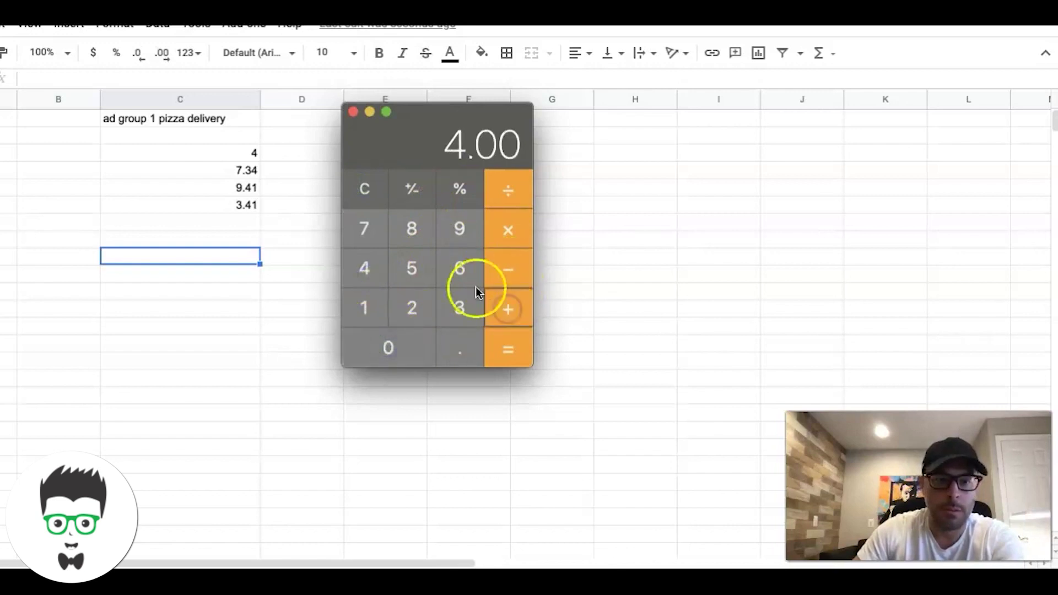
Add the second bid 7.34, bringing the total to 11.34
left_click(372, 236)
left_click(448, 338)
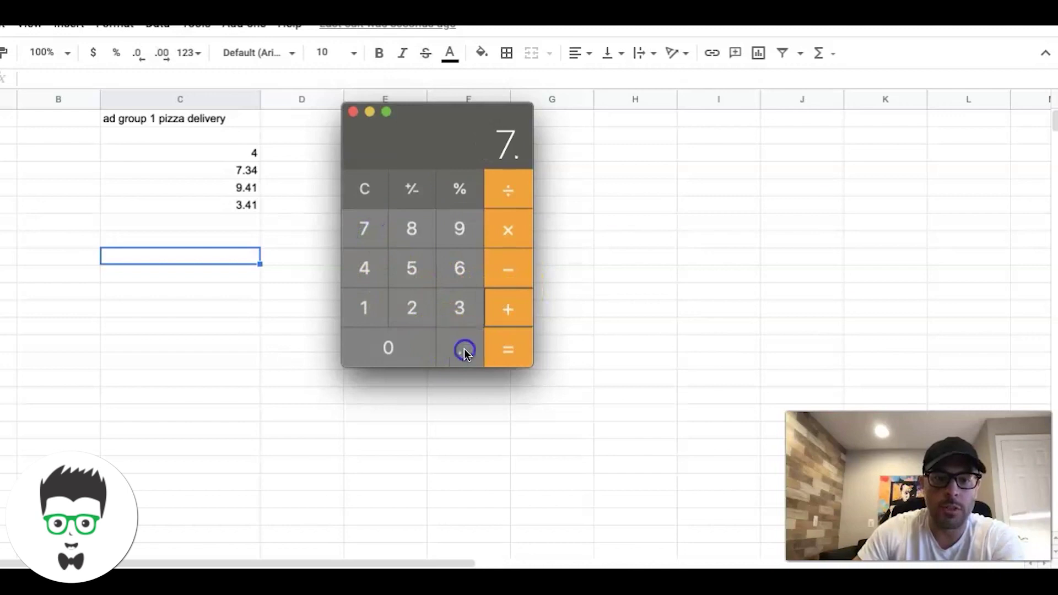
left_click(459, 310)
left_click(364, 267)
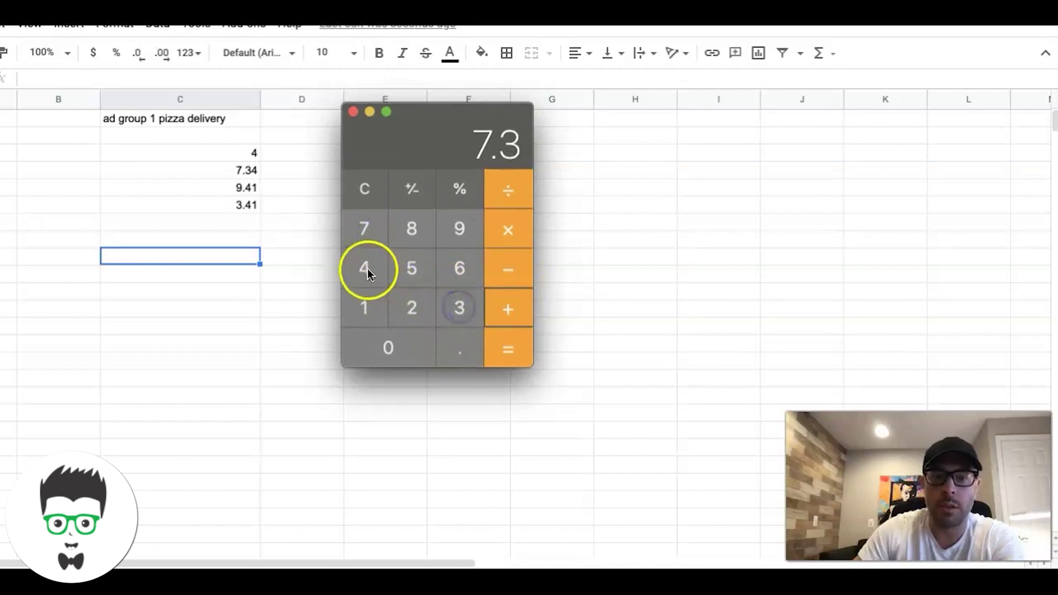
left_click(502, 284)
left_click(507, 317)
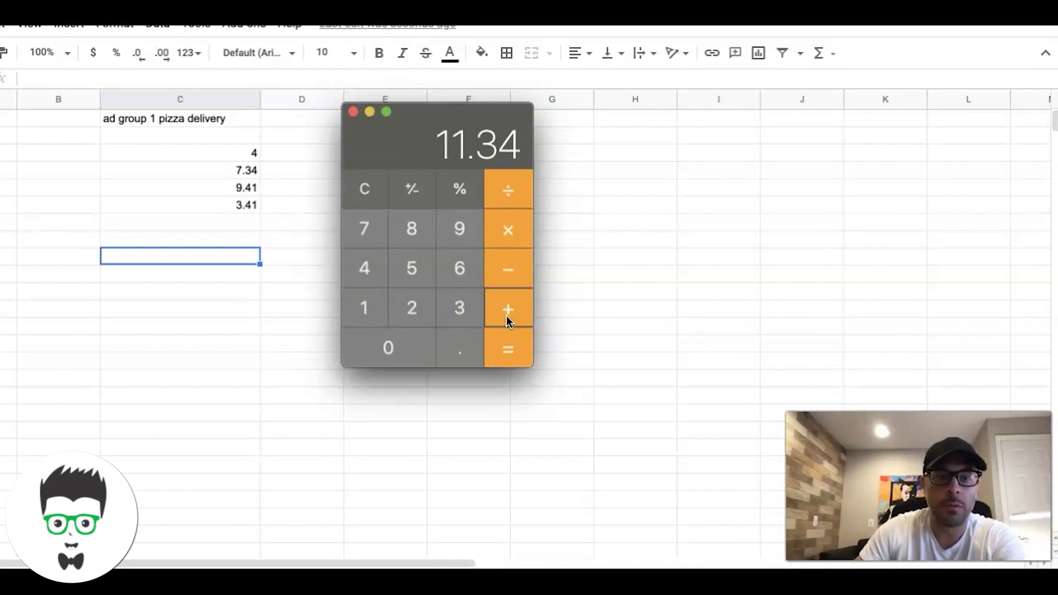
left_click(507, 317)
Add the third bid 9.41, bringing the total to 20.75
left_click(459, 231)
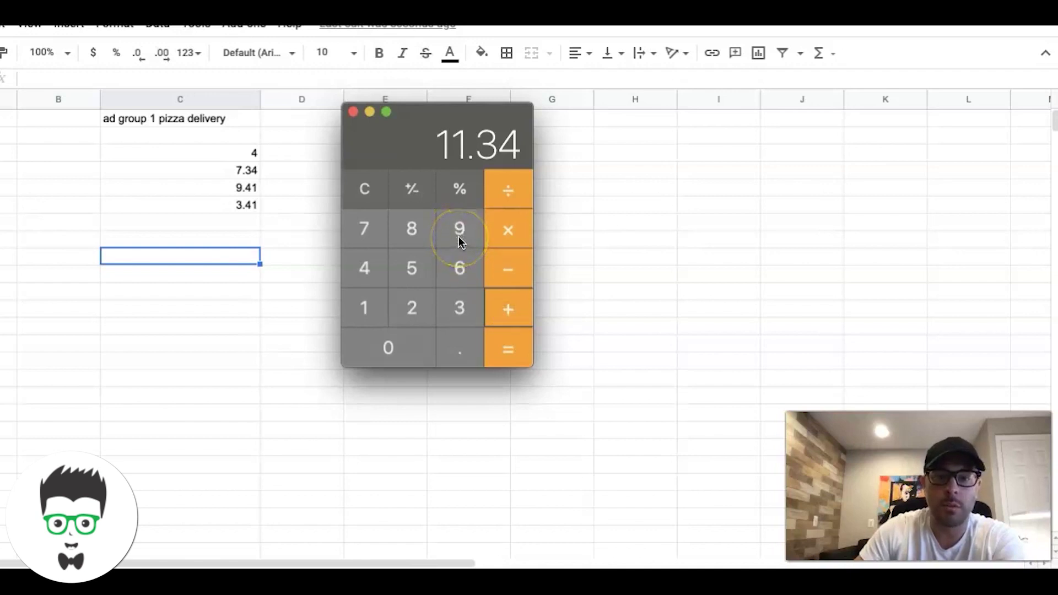
left_click(459, 230)
left_click(449, 349)
left_click(365, 267)
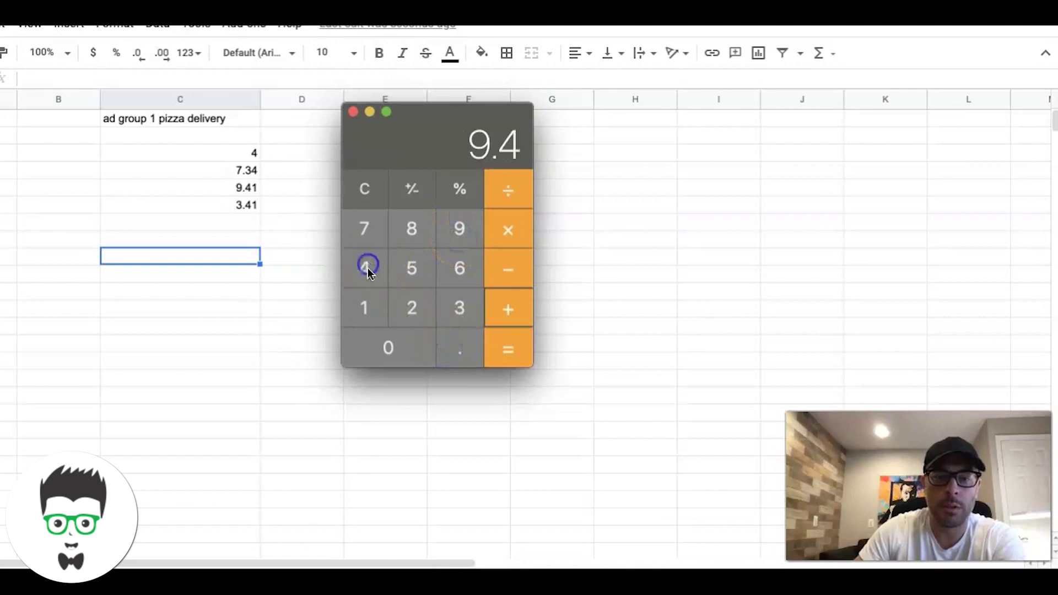
left_click(365, 307)
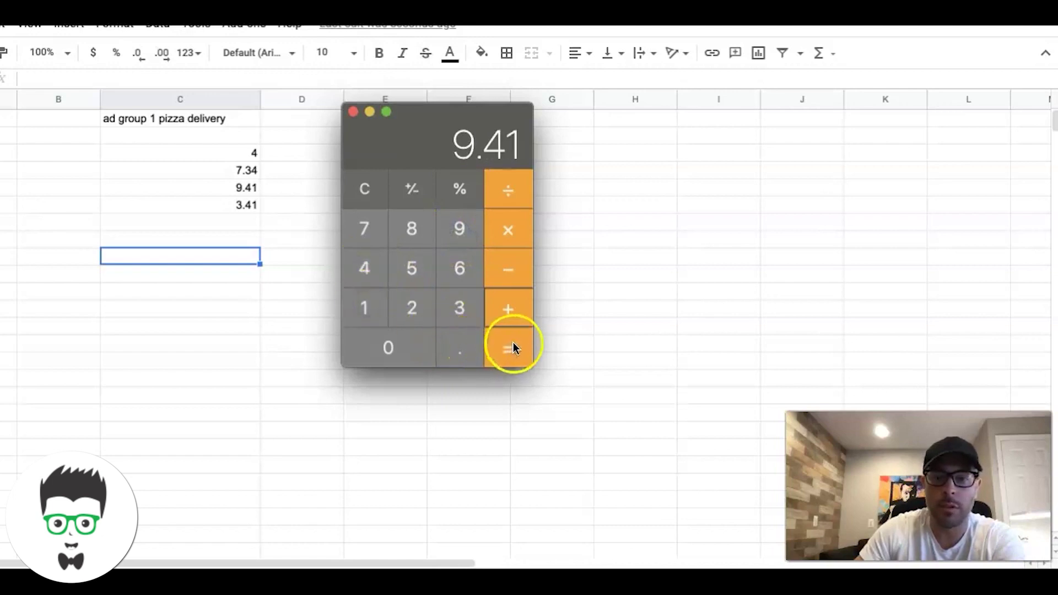
left_click(507, 306)
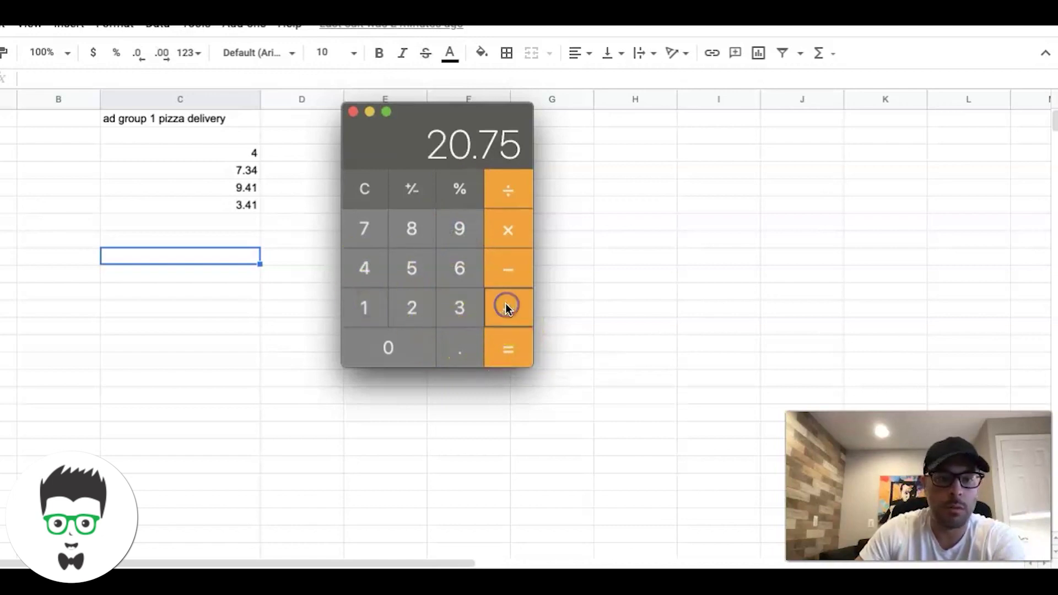
Add the fourth bid 3.41 for a total of 24.16, then divide by 4
left_click(461, 347)
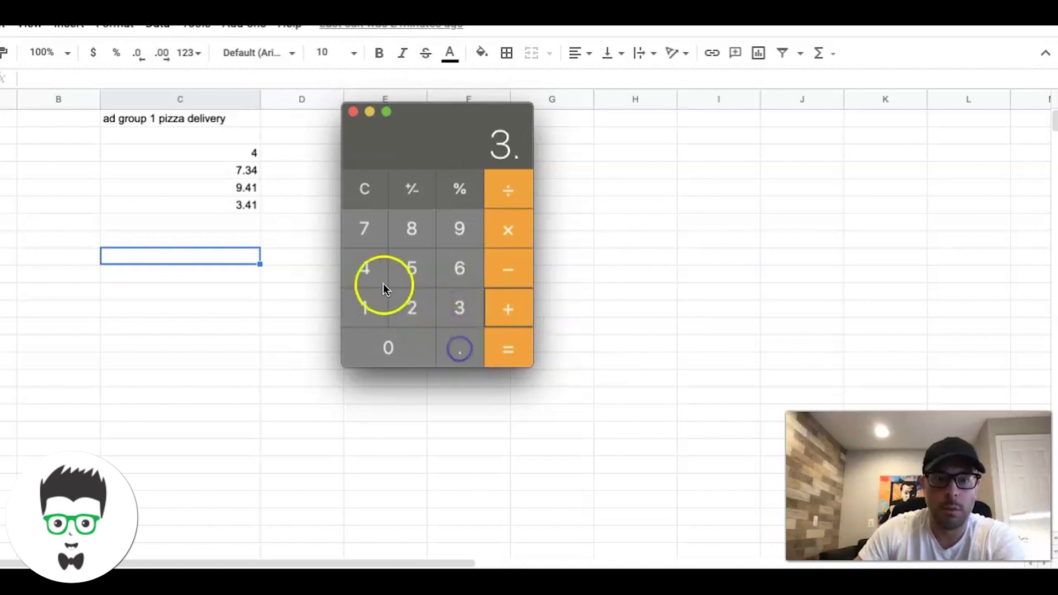
left_click(365, 268)
left_click(366, 302)
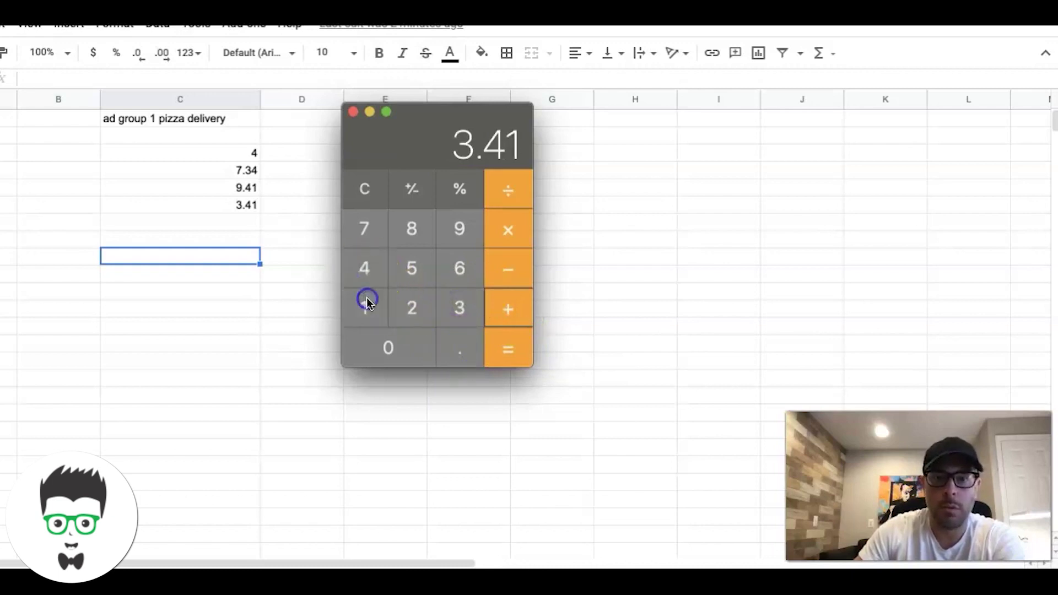
left_click(505, 350)
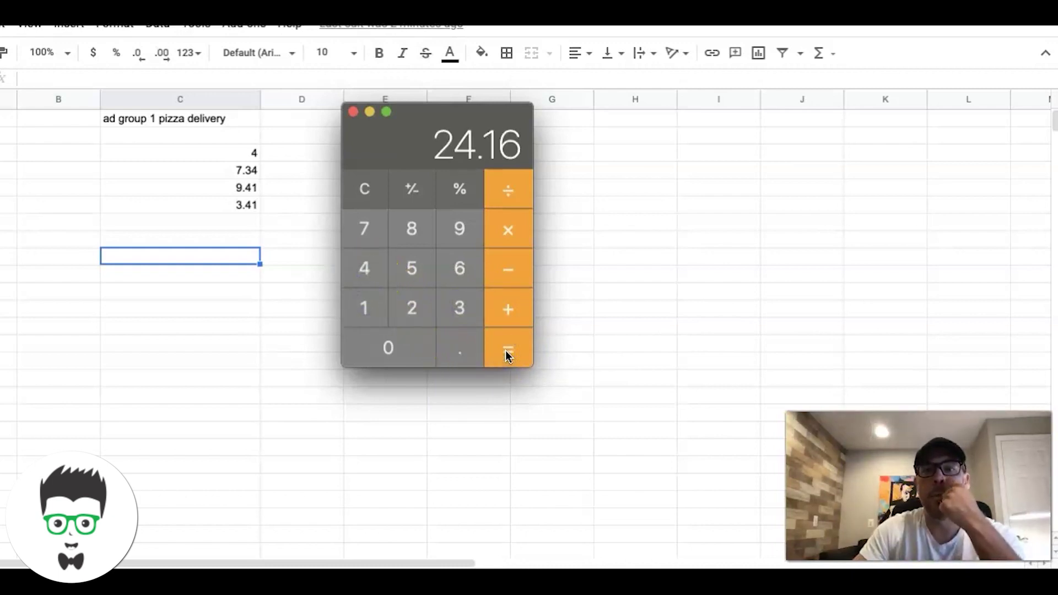
left_click(508, 192)
left_click(364, 268)
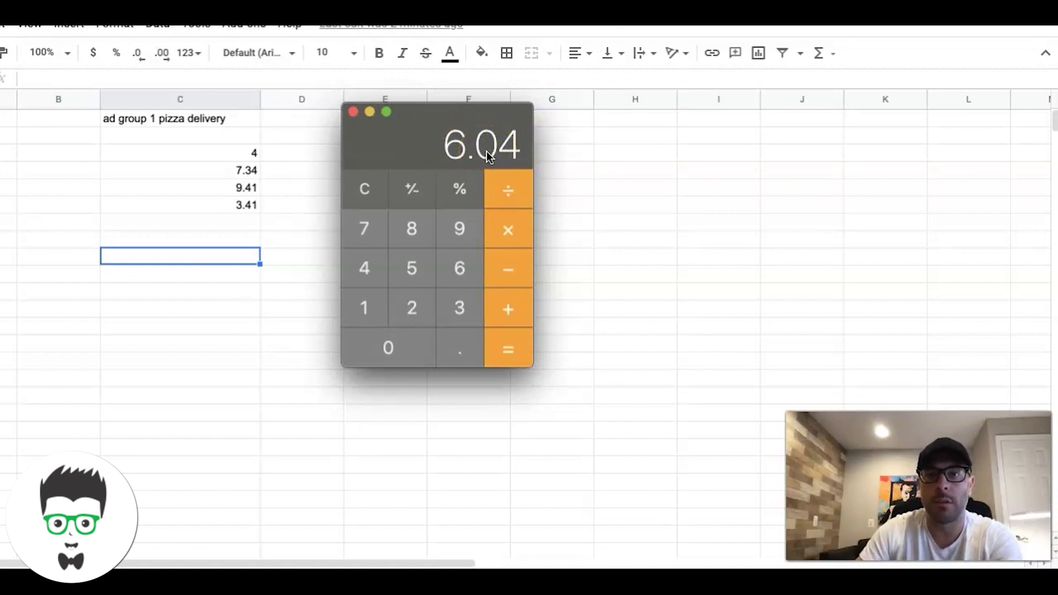
left_click_drag(503, 151, 461, 152)
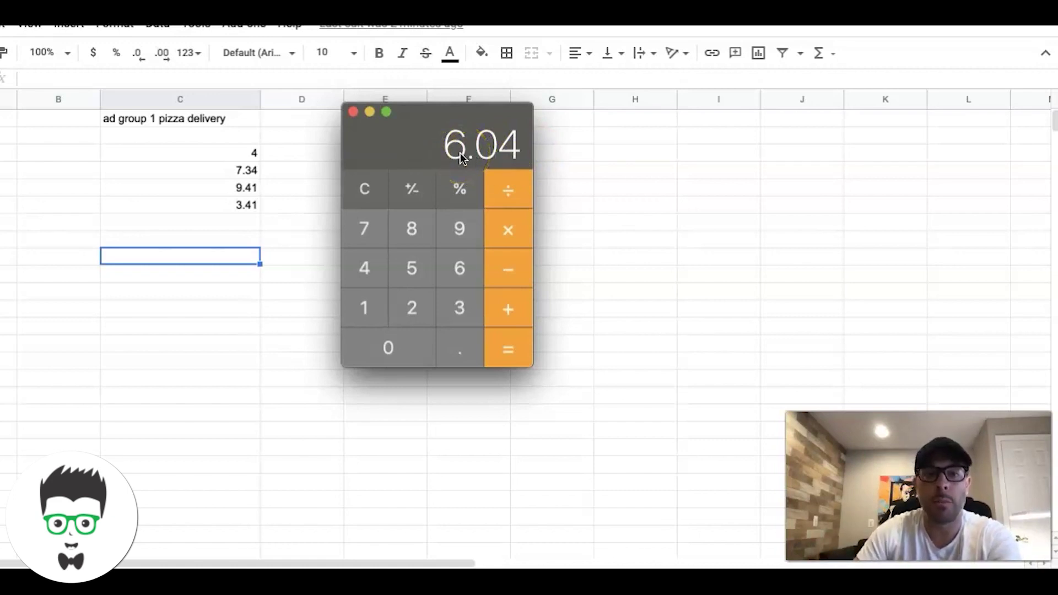
left_click(480, 155)
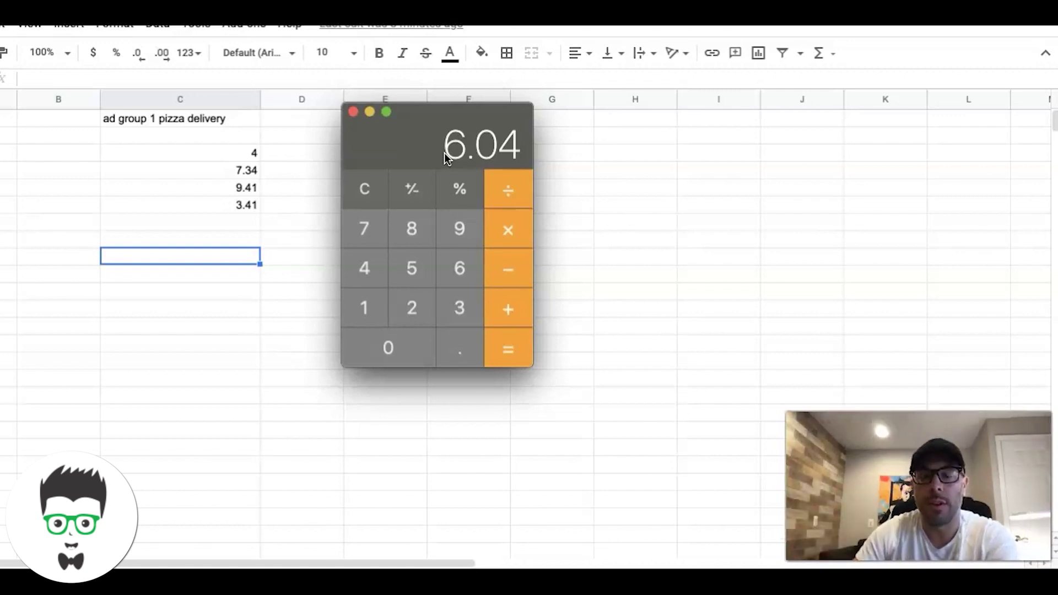
left_click(413, 122)
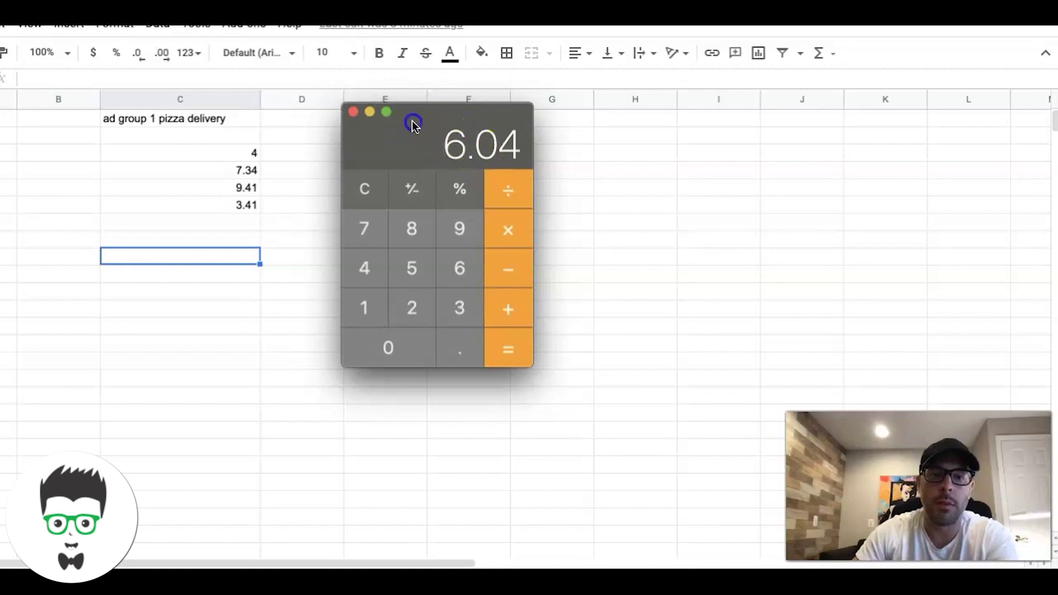
left_click_drag(413, 123, 586, 132)
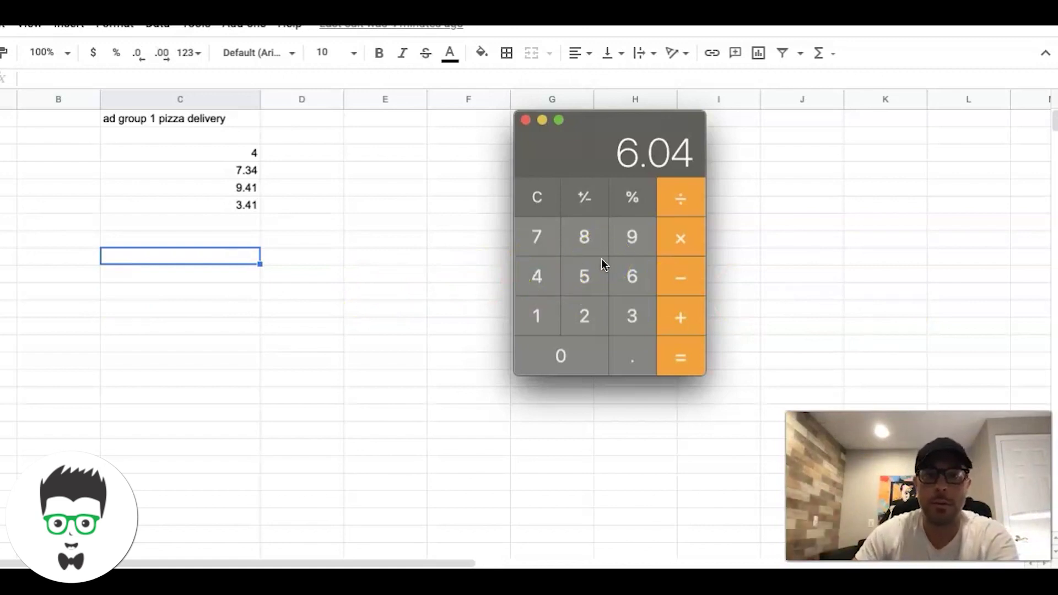
left_click_drag(612, 133, 383, 140)
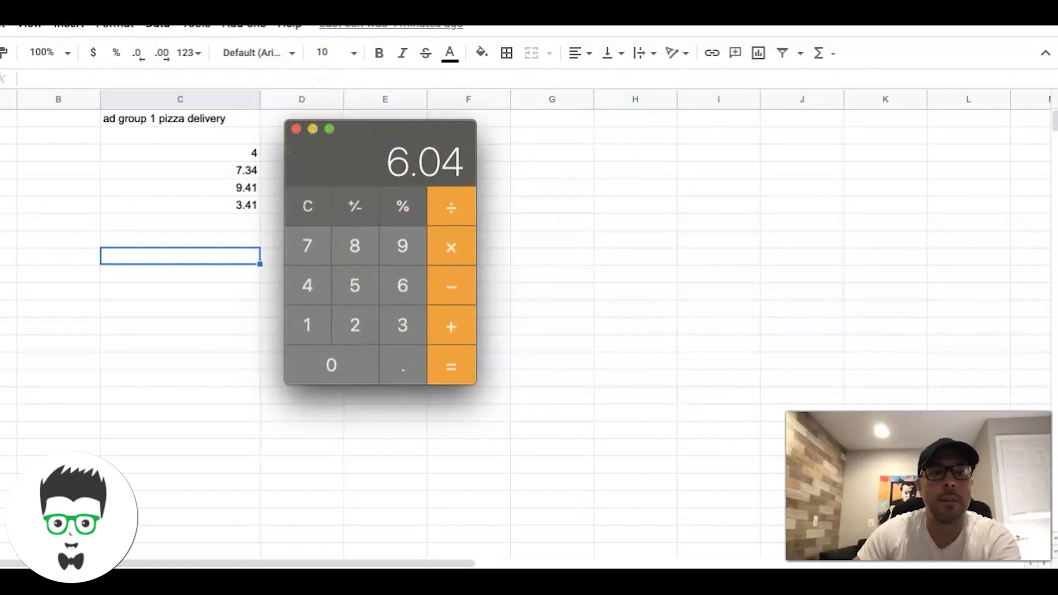
left_click(401, 118)
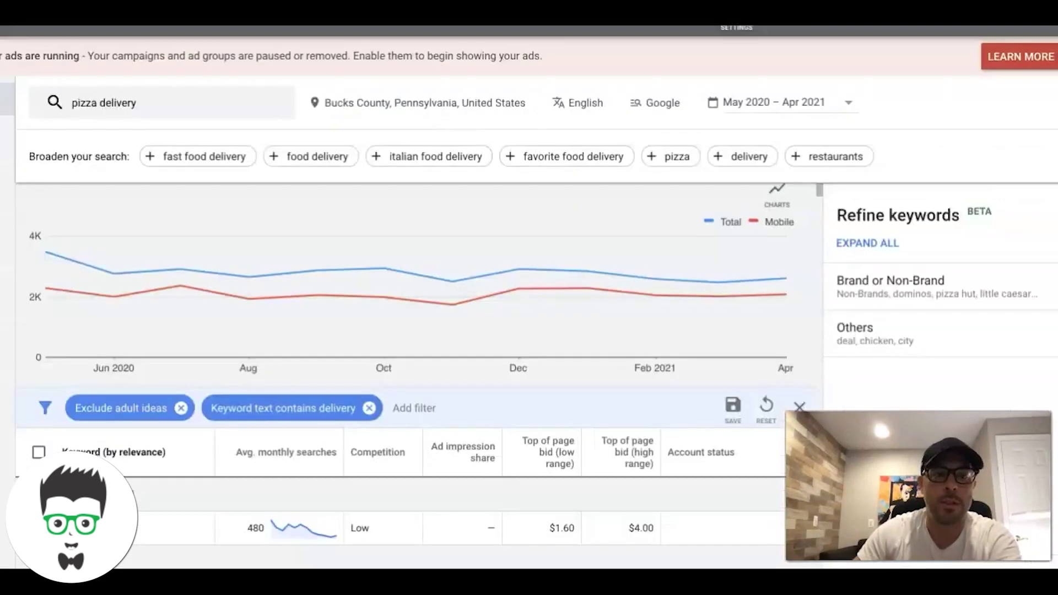
Scroll through the pizza delivery keyword ideas to review their top-of-page bid columns
scroll(558, 292, "down", 2)
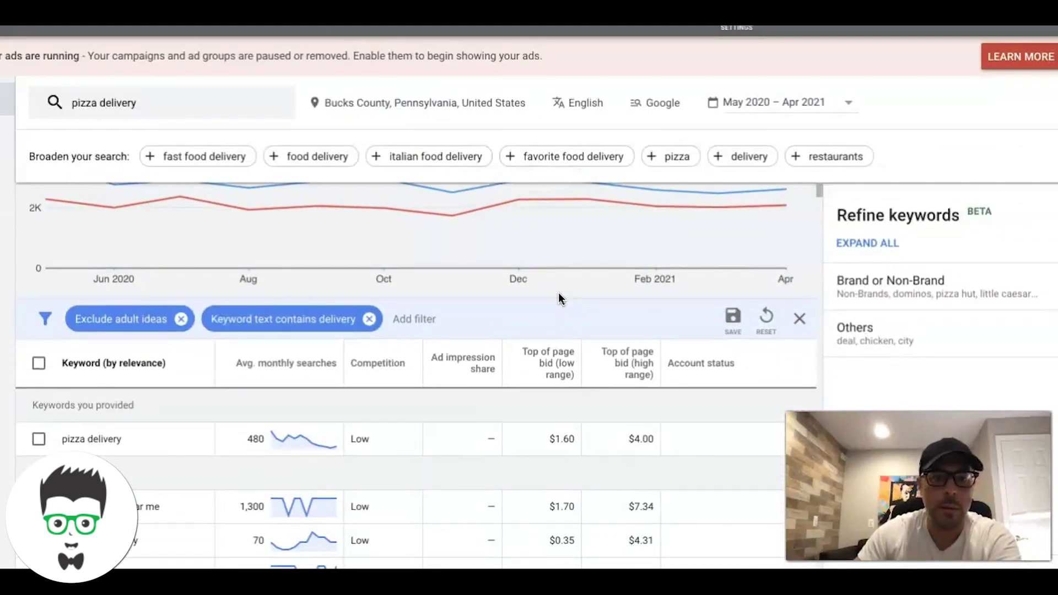
scroll(558, 298, "down", 3)
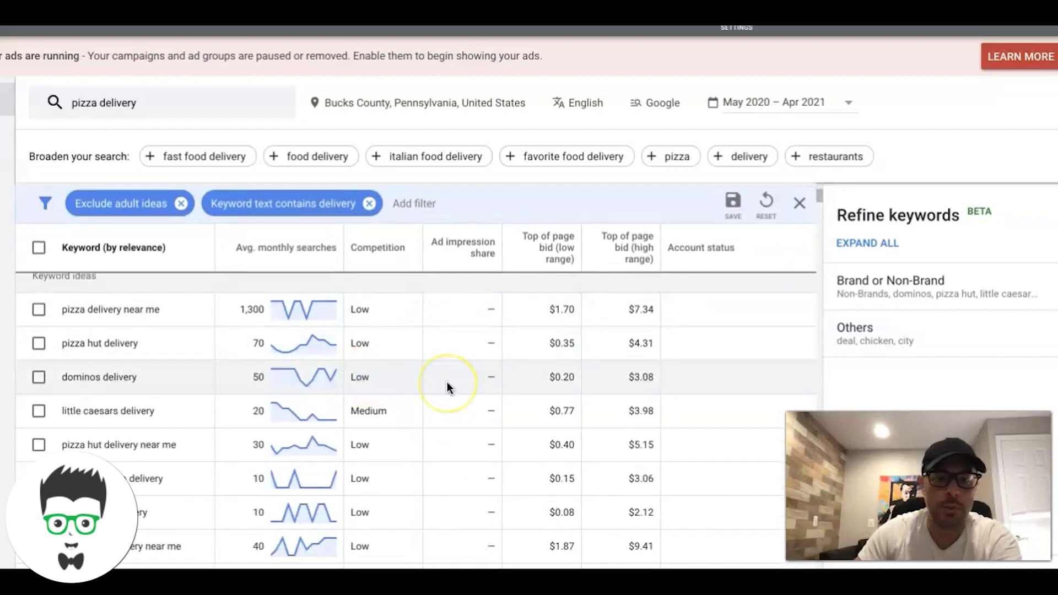
scroll(359, 342, "down", 3)
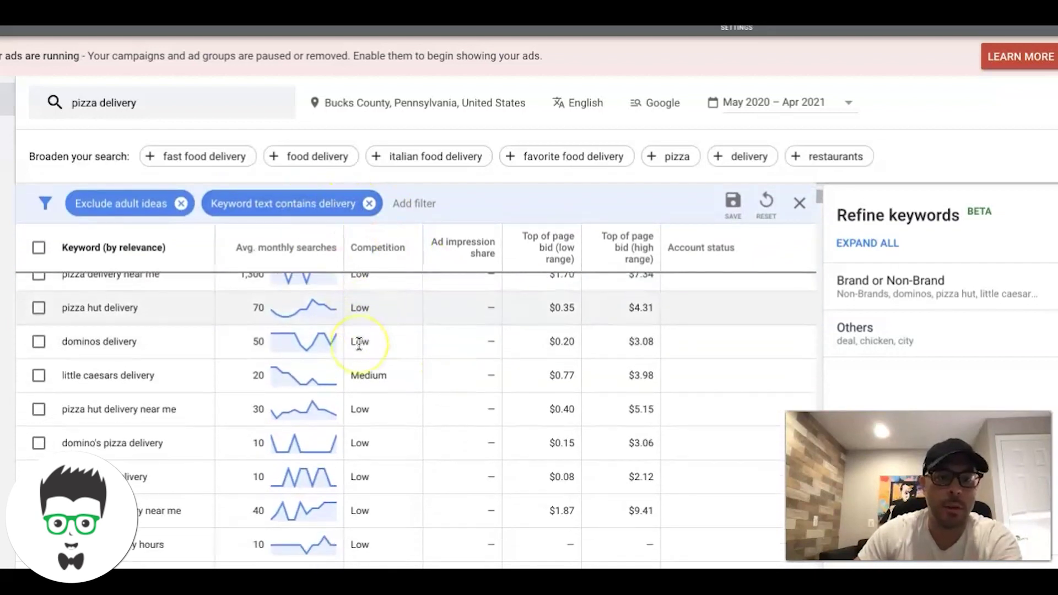
scroll(359, 344, "down", 3)
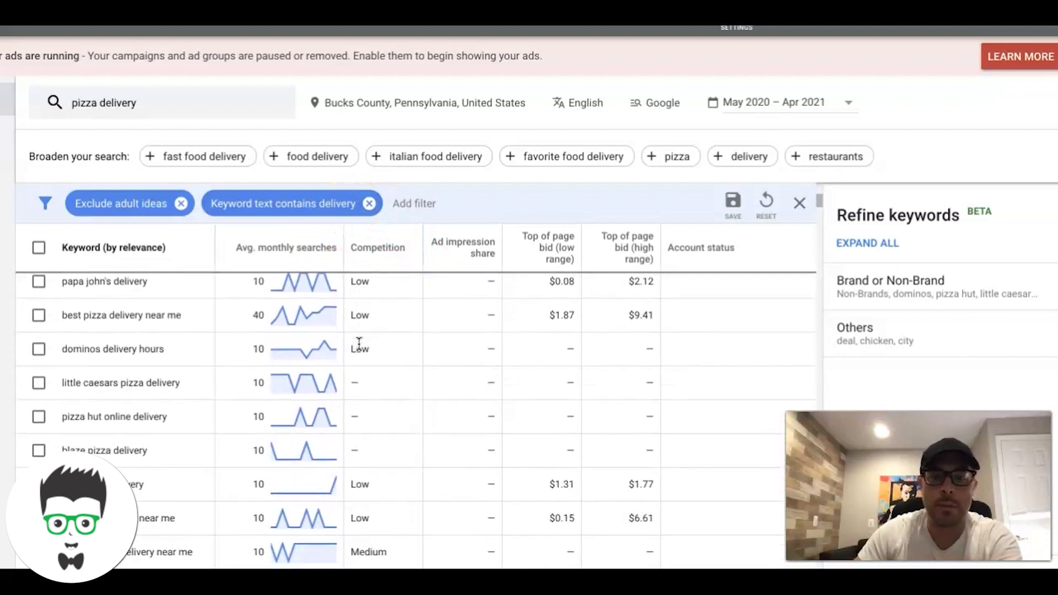
scroll(359, 343, "up", 4)
scroll(359, 344, "up", 1)
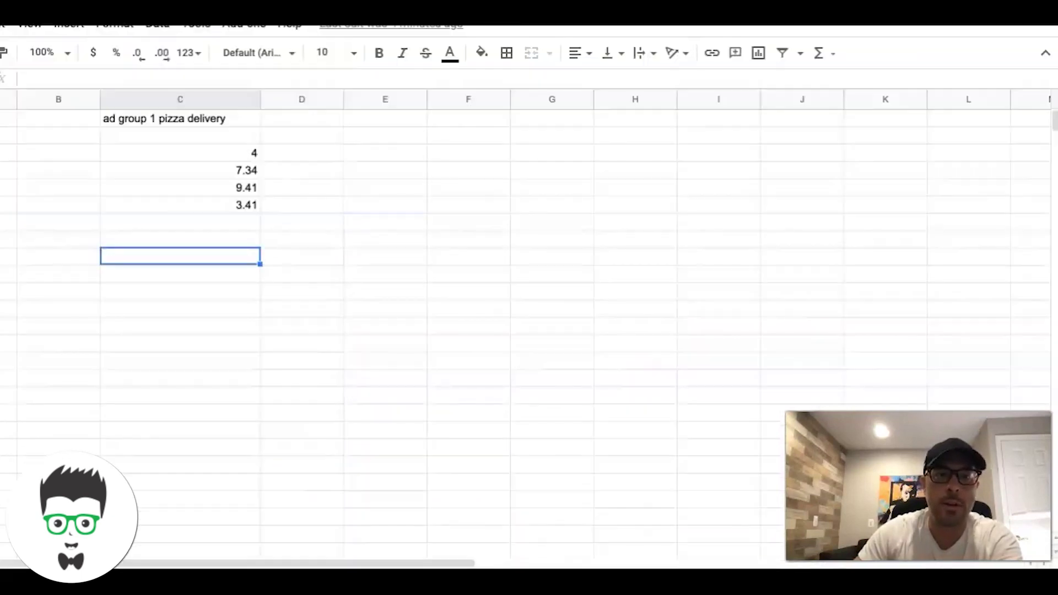